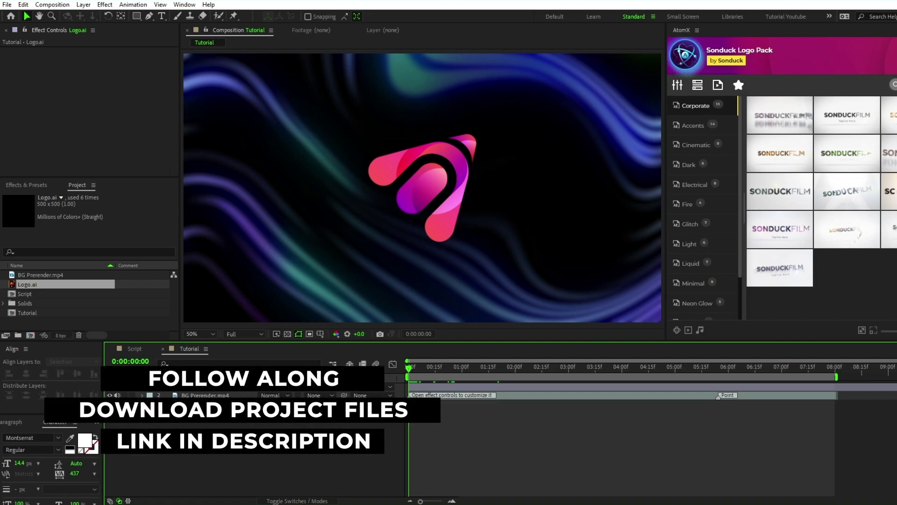
# - Show and then hide the title/action-safe guides to check the logo is centred
pyautogui.press("'")
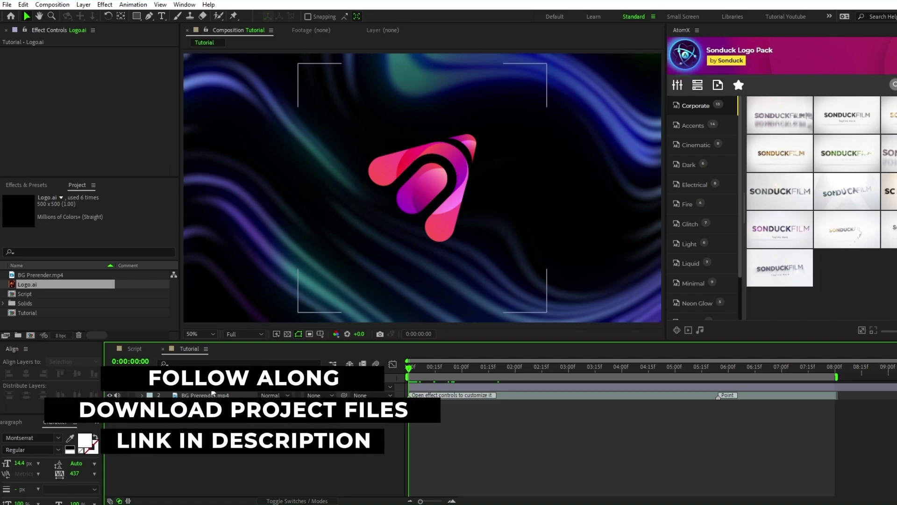
pyautogui.press("'")
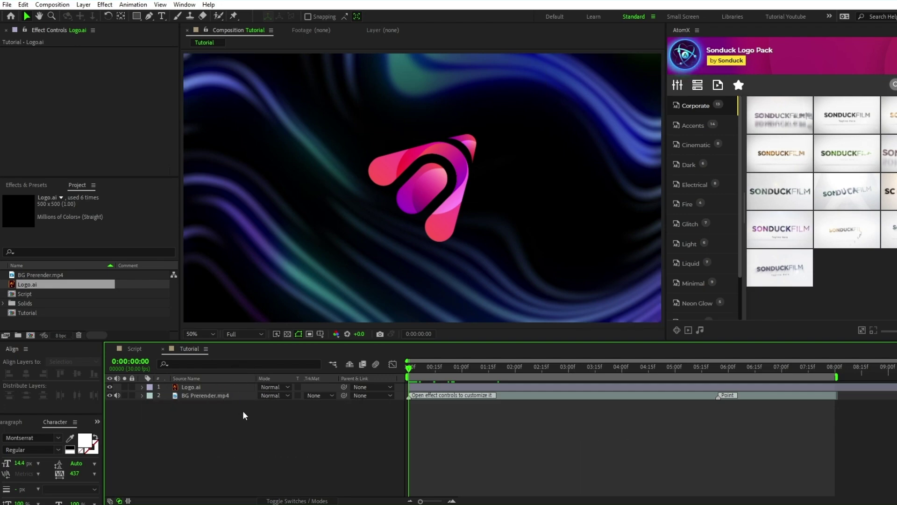
# - In Illustrator's Logo.ai, toggle the Top, Middle and Bottom layers' visibility, then select the text group
pyautogui.click(535, 486)
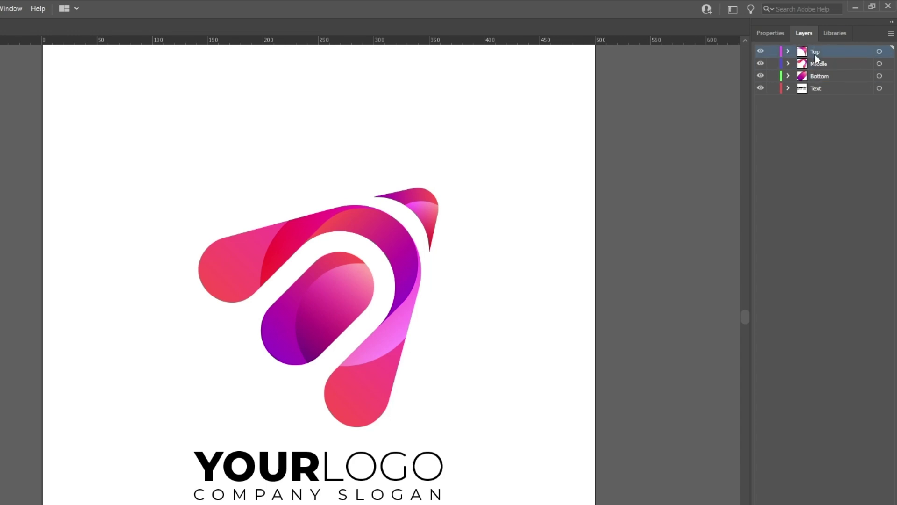
pyautogui.doubleClick(761, 52)
pyautogui.click(761, 63)
pyautogui.click(761, 64)
pyautogui.doubleClick(761, 76)
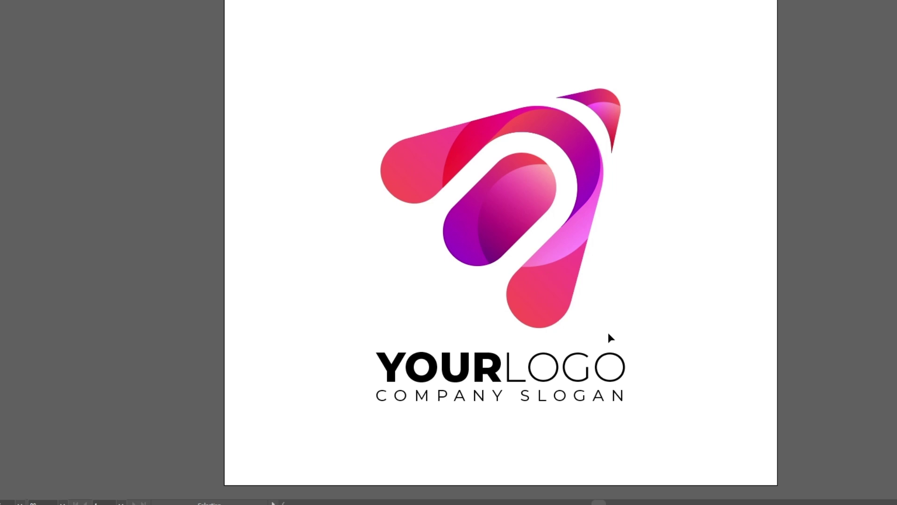
pyautogui.click(482, 370)
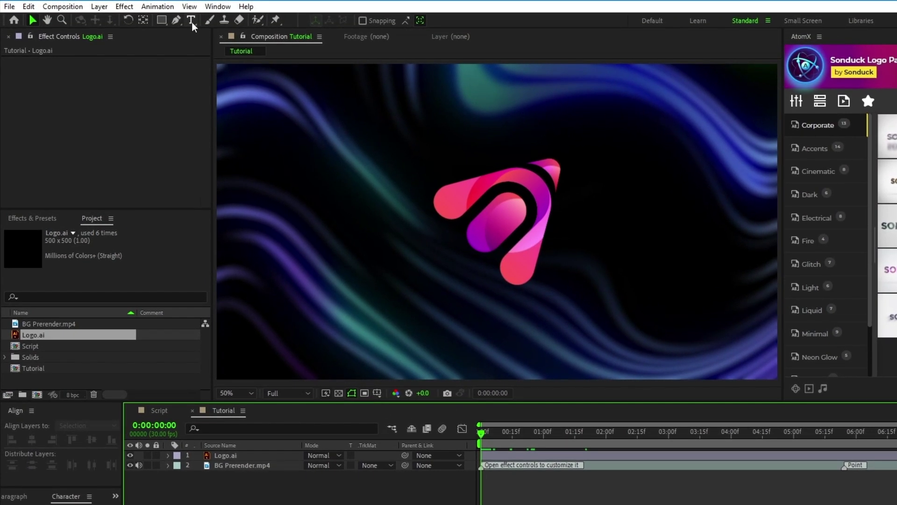
# - Create a YOURLOGO text layer below the logo and set its fill to white
pyautogui.click(428, 326)
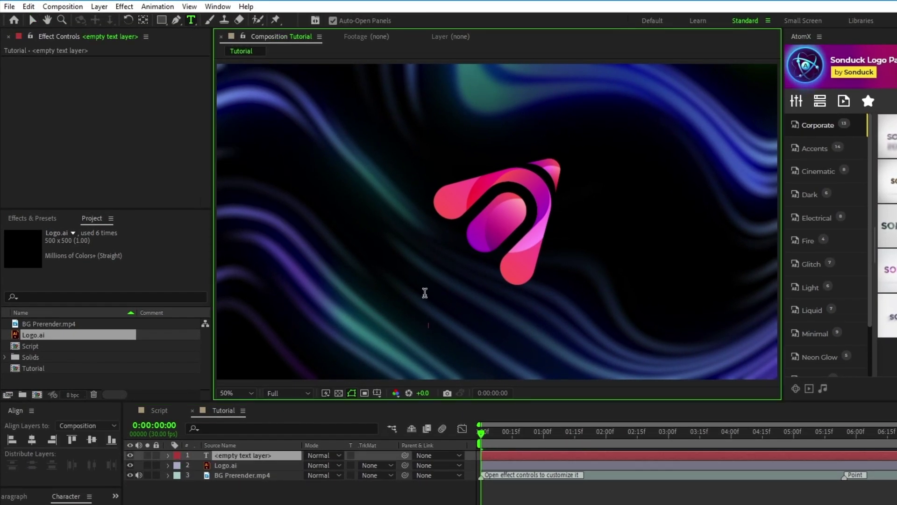
pyautogui.write('YOURLOGO')
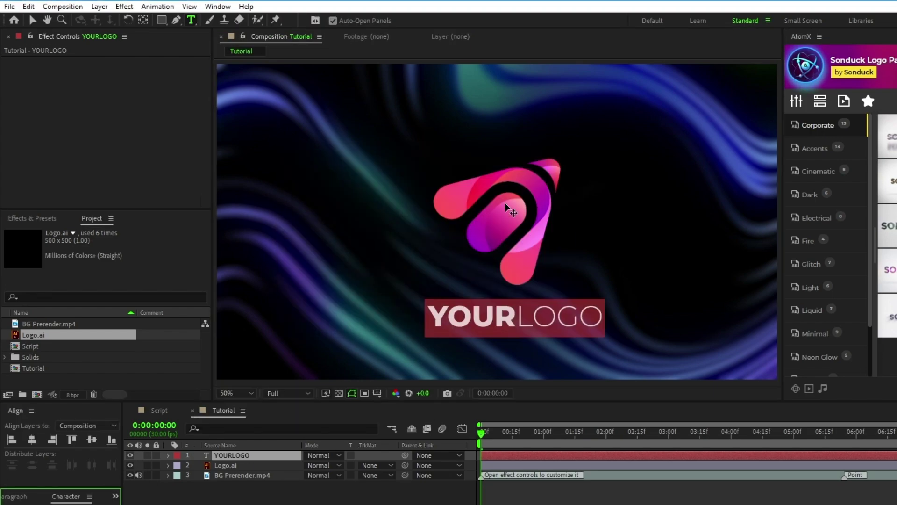
pyautogui.click(91, 439)
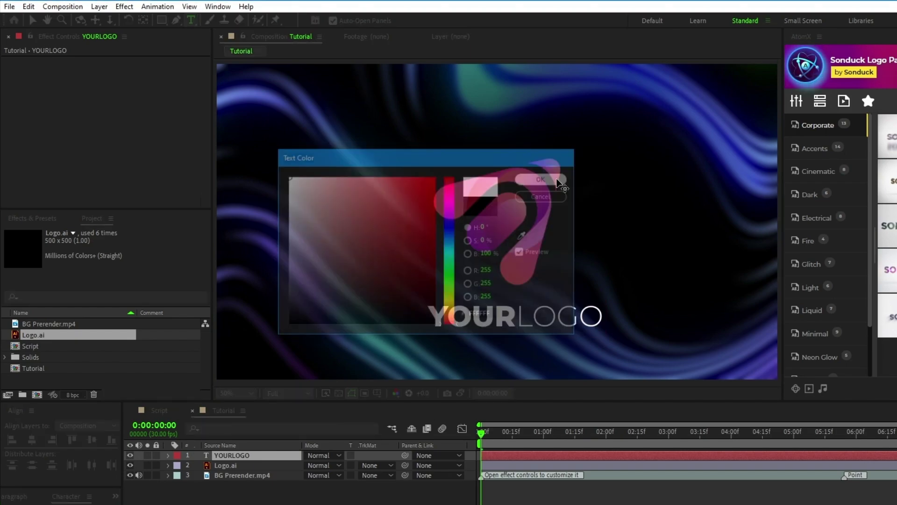
pyautogui.click(32, 440)
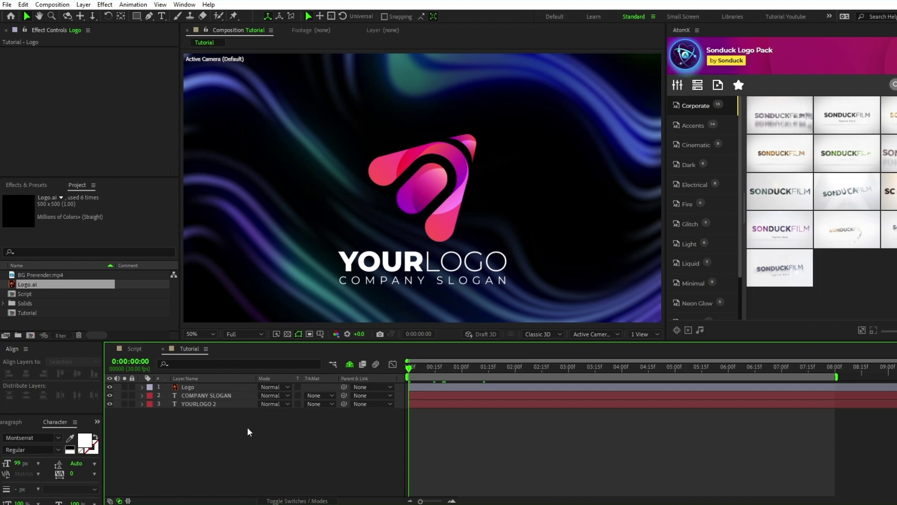
# - Draw a Pen mask on the Logo layer around the top tip shard
pyautogui.click(191, 387)
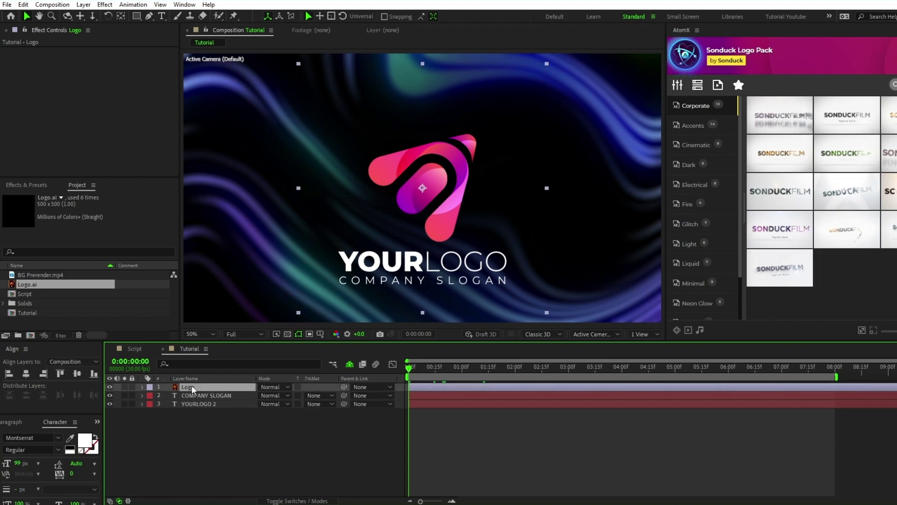
pyautogui.click(150, 16)
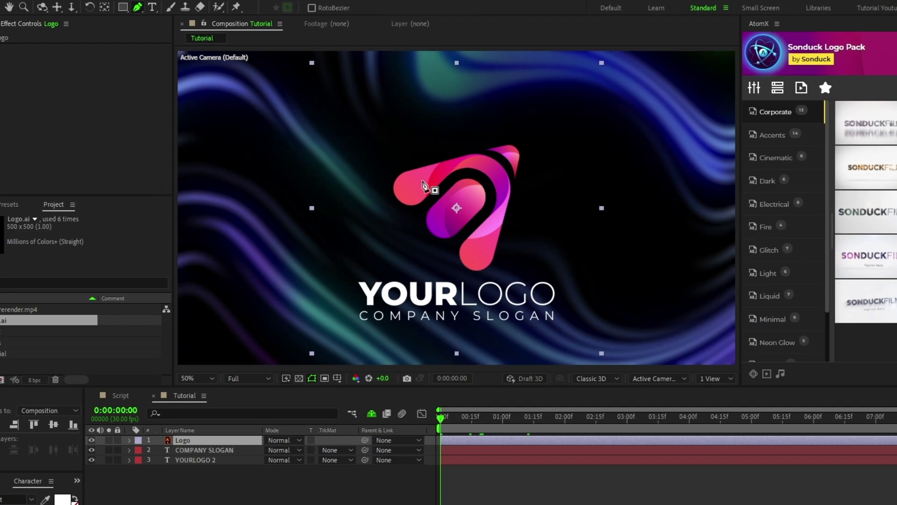
pyautogui.scroll(2, 435, 181)
pyautogui.click(500, 97)
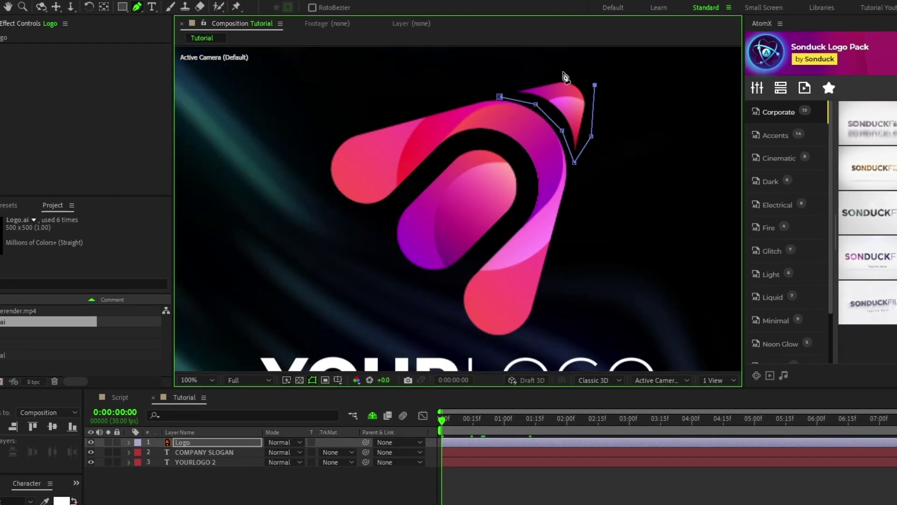
pyautogui.click(499, 96)
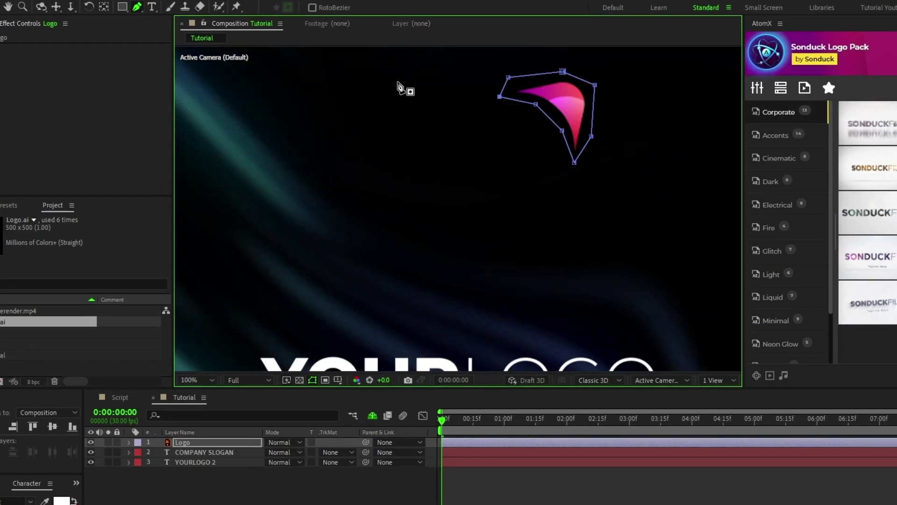
# - Duplicate Logo as Logo 2 and delete its copied mask
pyautogui.click(187, 445)
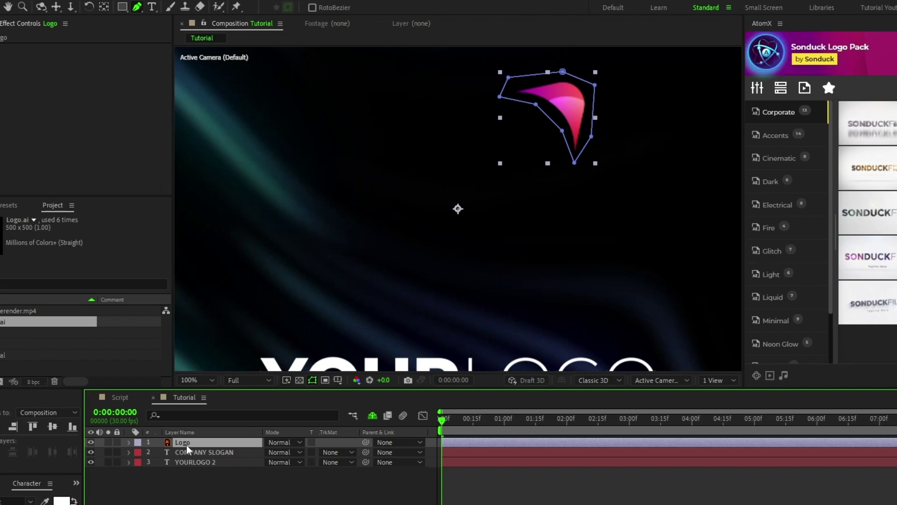
pyautogui.hotkey('ctrl', 'd')
pyautogui.click(129, 442)
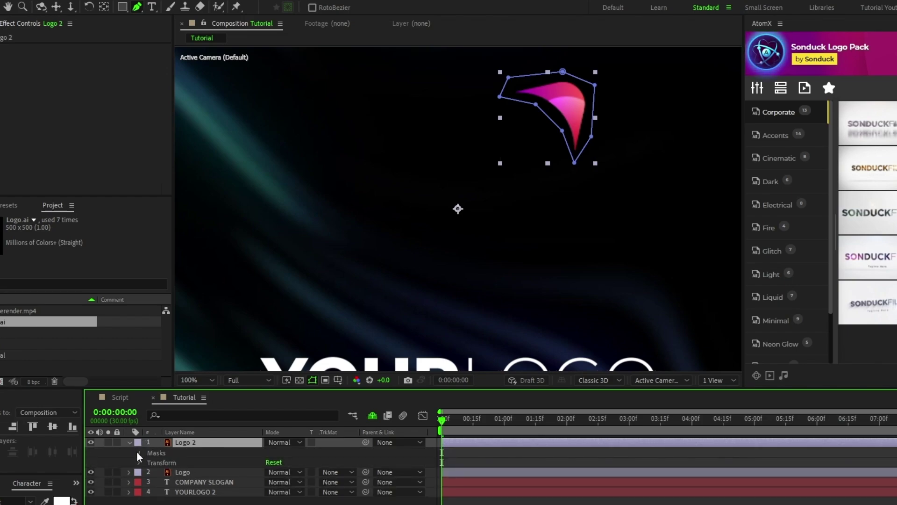
pyautogui.click(139, 452)
pyautogui.click(177, 462)
pyautogui.press('Delete')
# - Mask Logo 2 around the outer arch
pyautogui.click(387, 218)
pyautogui.click(467, 143)
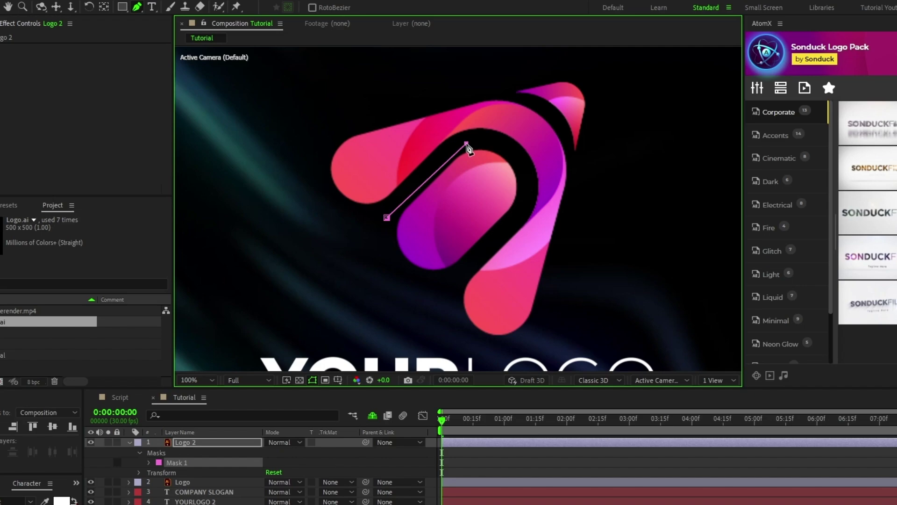
pyautogui.click(537, 334)
pyautogui.click(579, 202)
pyautogui.click(571, 156)
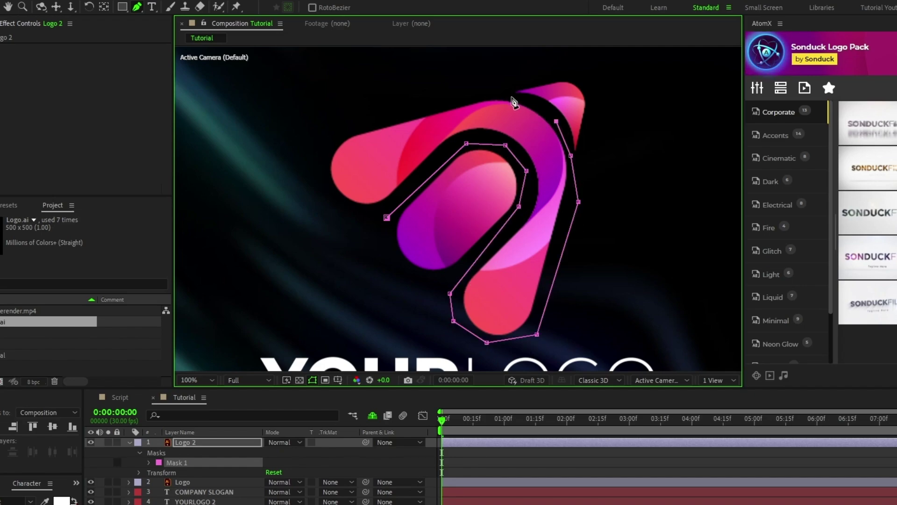
pyautogui.click(511, 96)
pyautogui.click(427, 92)
pyautogui.click(314, 155)
pyautogui.click(330, 214)
pyautogui.click(386, 217)
# - Duplicate Logo 2 as Logo 3, replacing its mask with one around the inner pill
pyautogui.click(186, 442)
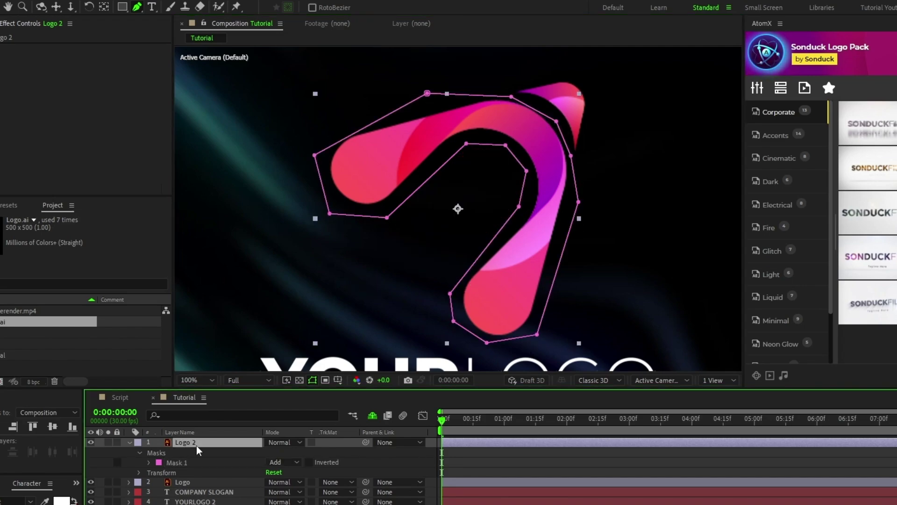
pyautogui.hotkey('ctrl', 'd')
pyautogui.press('Delete')
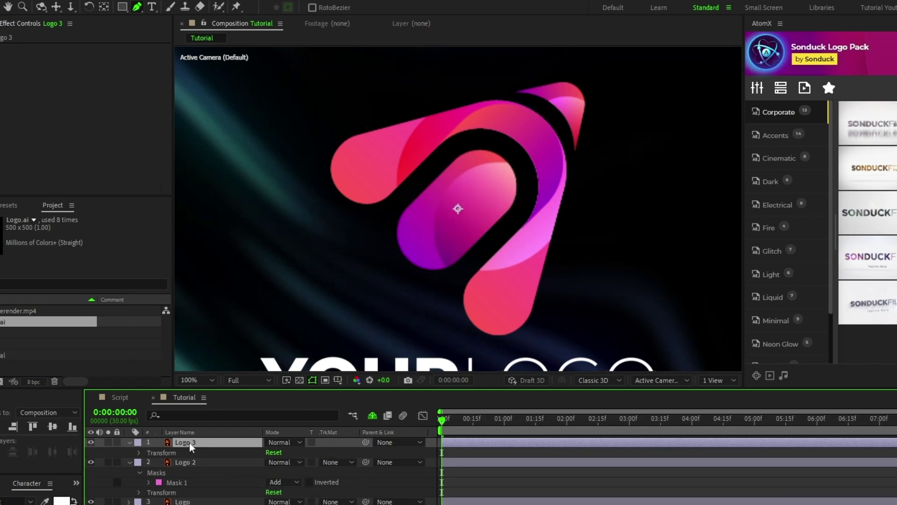
pyautogui.click(383, 215)
pyautogui.click(473, 263)
pyautogui.click(436, 282)
pyautogui.click(397, 272)
pyautogui.click(379, 242)
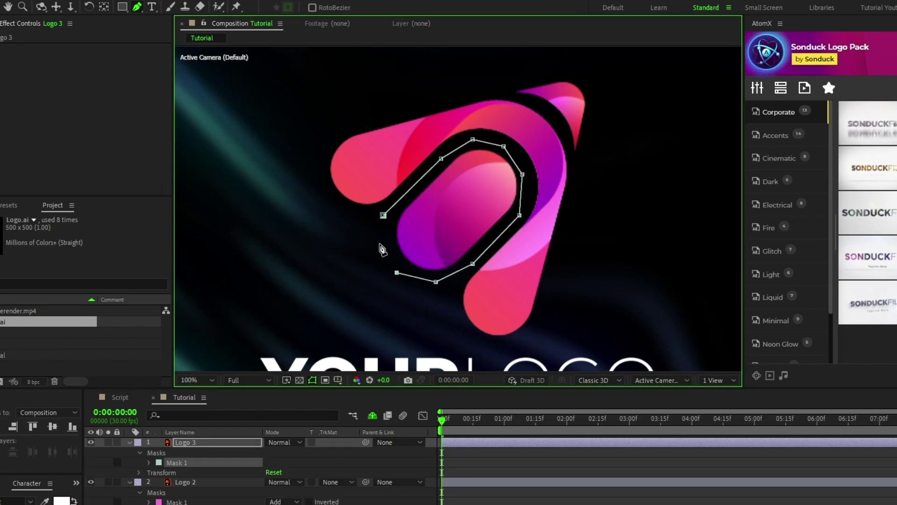
pyautogui.click(383, 215)
pyautogui.click(130, 442)
pyautogui.click(130, 452)
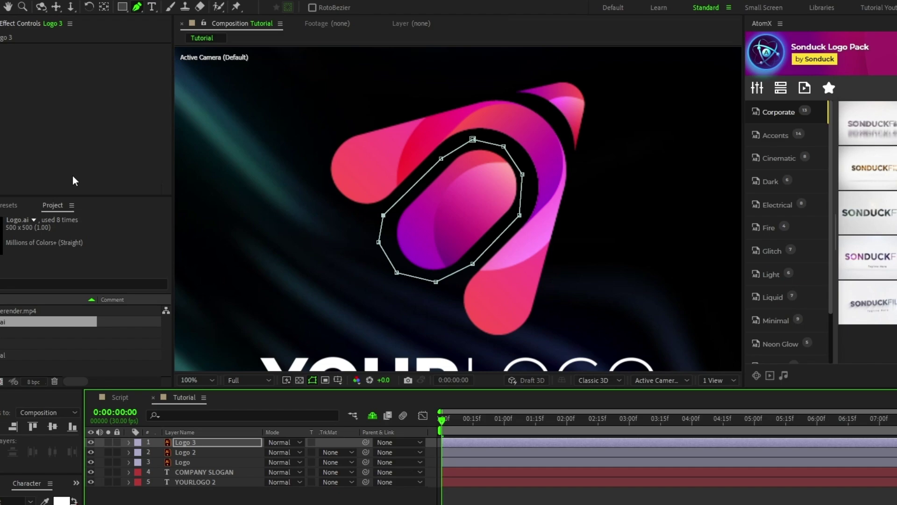
pyautogui.click(65, 119)
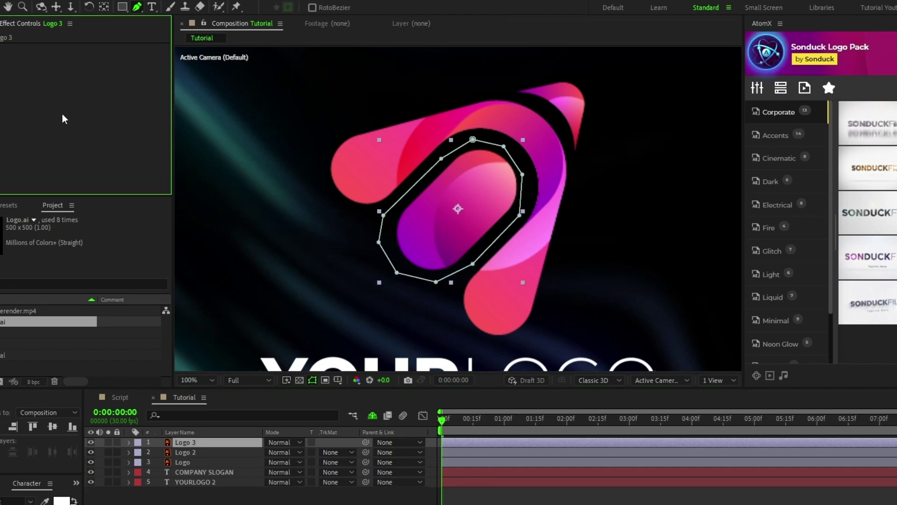
# - Move the Logo layer's anchor point onto the top tip shard
pyautogui.click(186, 462)
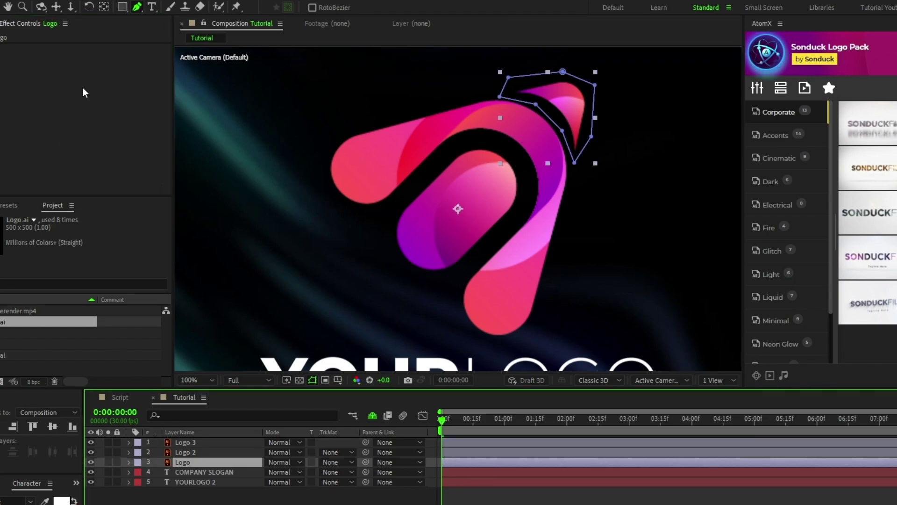
pyautogui.click(104, 6)
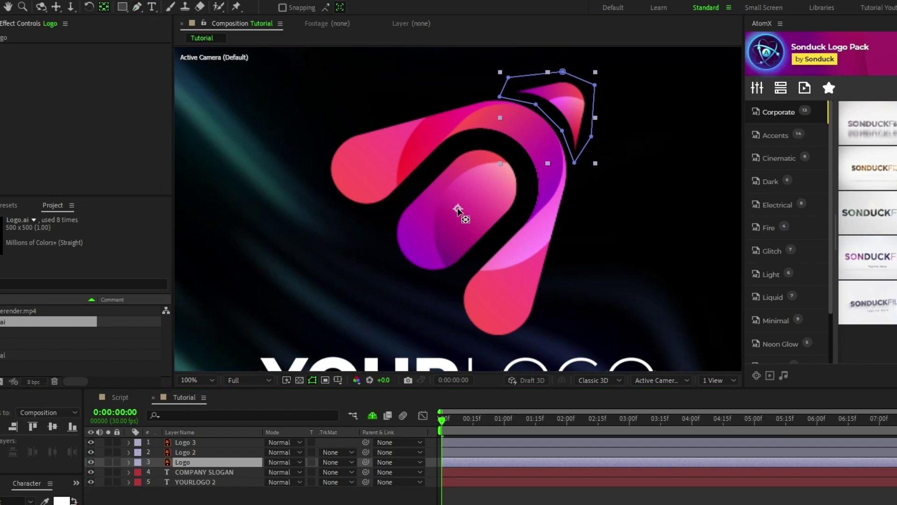
pyautogui.moveTo(458, 208); pyautogui.dragTo(499, 167)
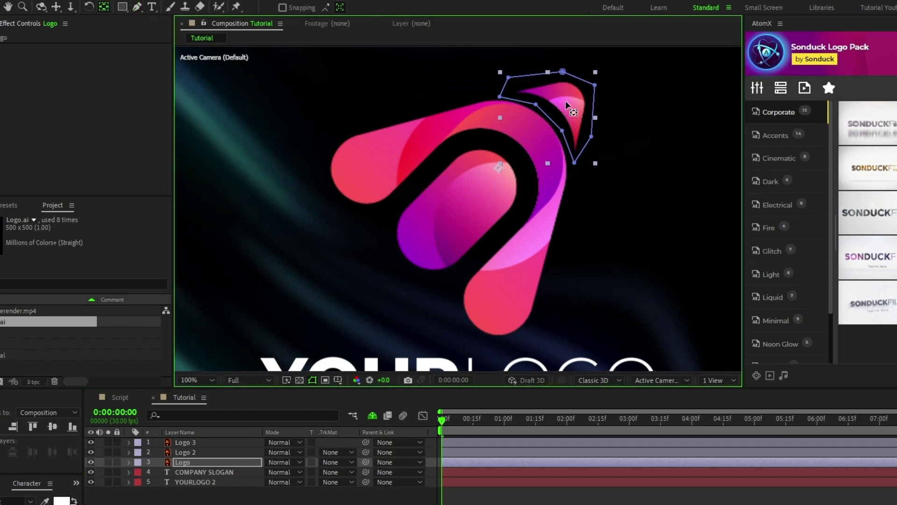
pyautogui.click(196, 452)
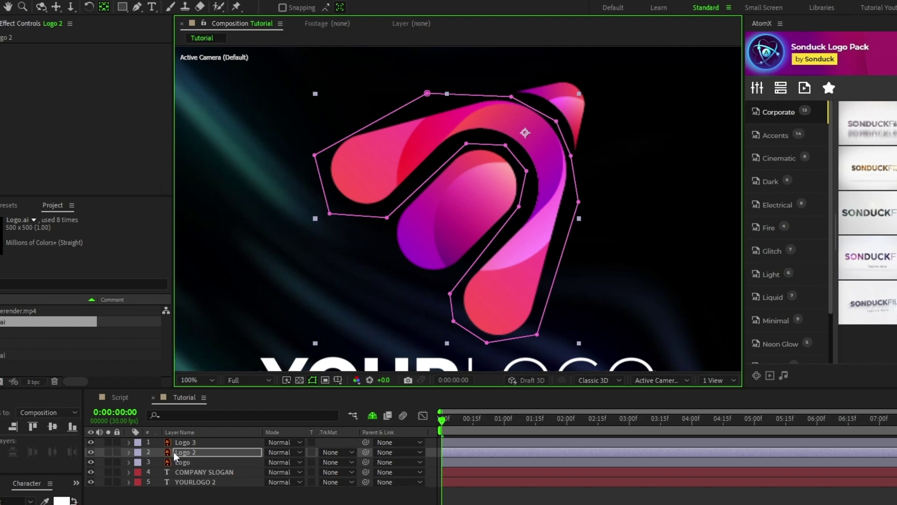
pyautogui.click(184, 442)
# - Rename the three logo layers Logo Top, Logo Middle and Logo Bottom
pyautogui.click(191, 463)
pyautogui.press('Return')
pyautogui.write('Logo Y')
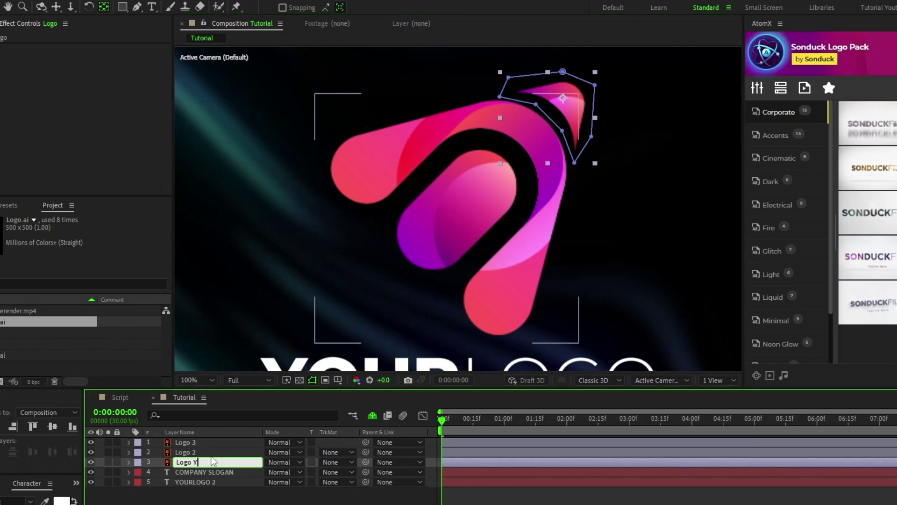
pyautogui.write('op')
pyautogui.click(208, 452)
pyautogui.press('Return')
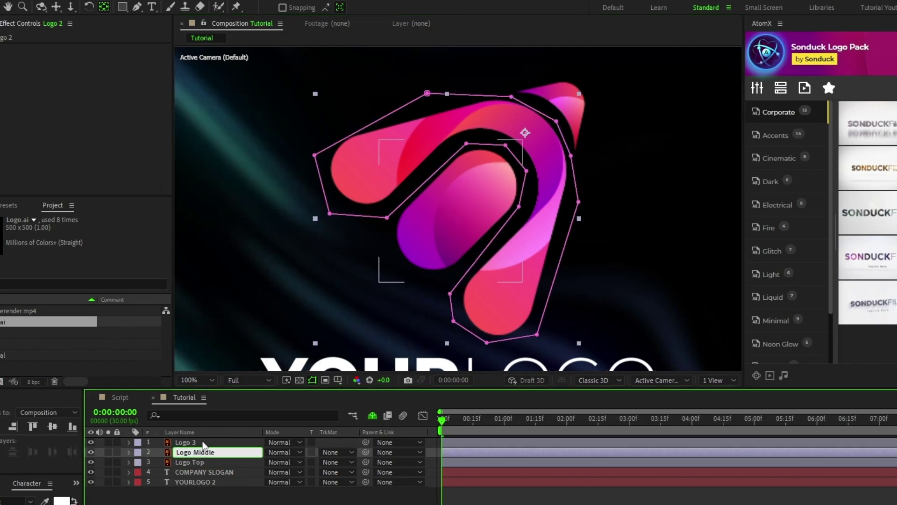
pyautogui.click(203, 443)
pyautogui.press('Return')
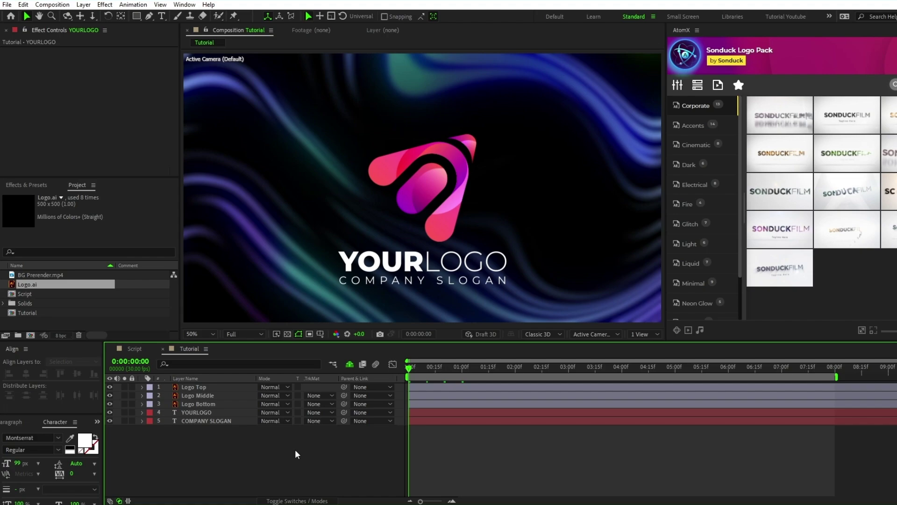
# - Keyframe Logo Top's Position at 0:00 and 1:00, starting far above the frame
pyautogui.click(205, 389)
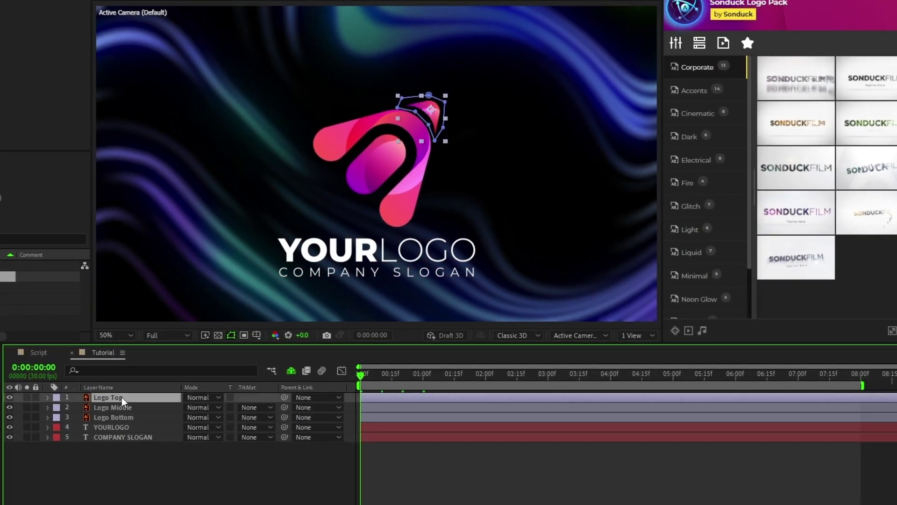
pyautogui.press('p')
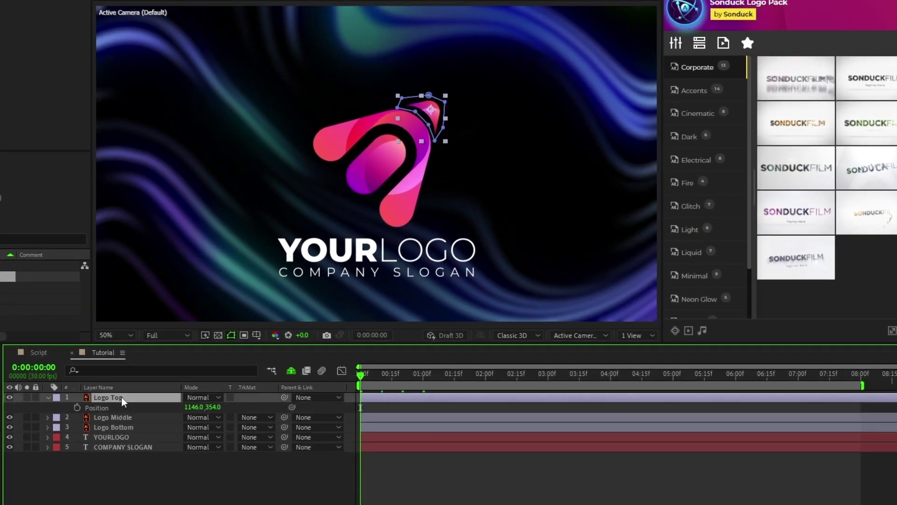
pyautogui.click(77, 407)
pyautogui.hotkey('shift', 'pagedown')
pyautogui.hotkey('shift', 'pagedown')
pyautogui.hotkey('shift', 'pagedown')
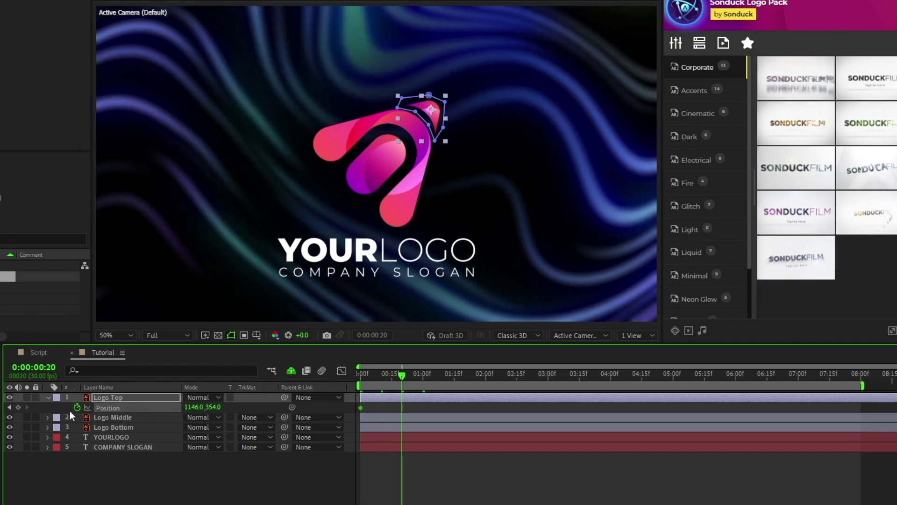
pyautogui.click(18, 407)
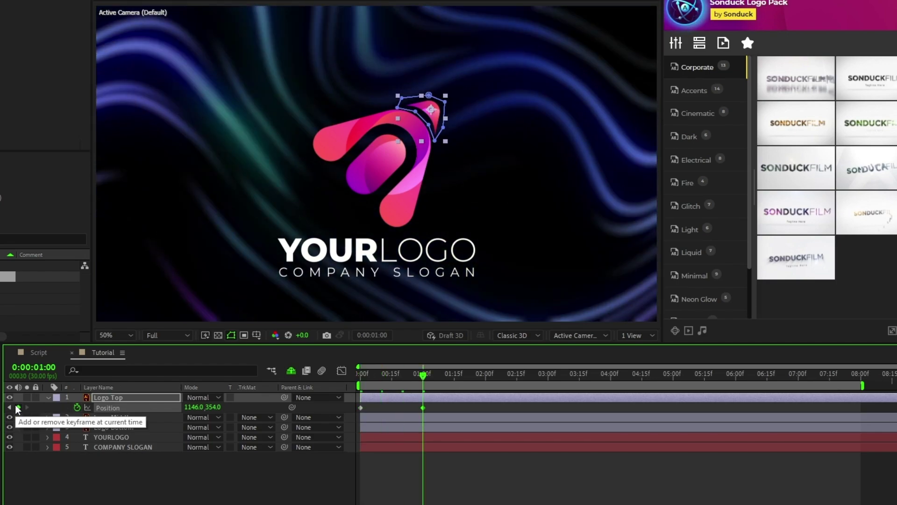
pyautogui.click(11, 408)
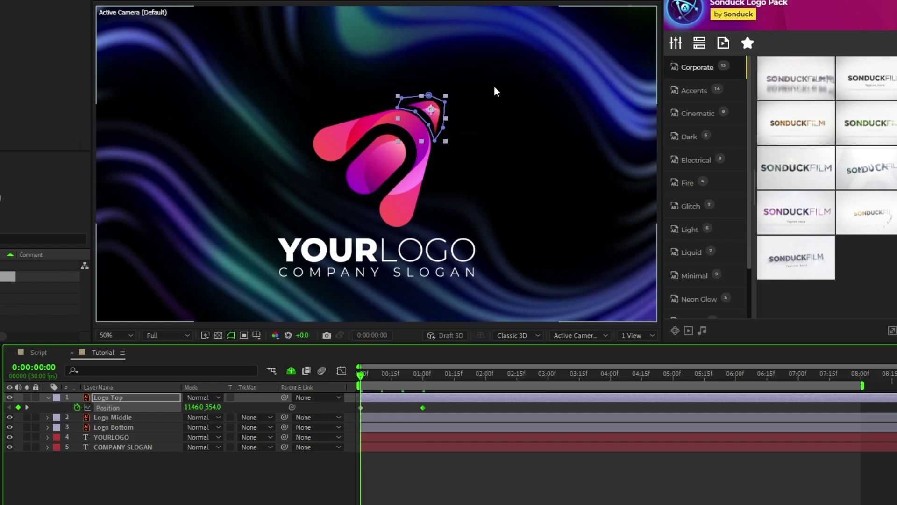
pyautogui.moveTo(495, 90); pyautogui.dragTo(486, 190)
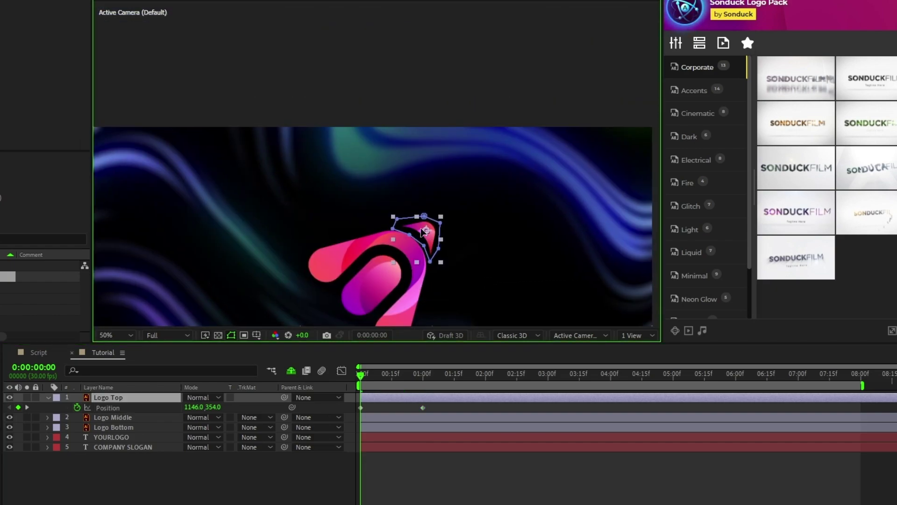
pyautogui.moveTo(417, 230); pyautogui.dragTo(395, 24)
pyautogui.scroll(-5, 483, 145)
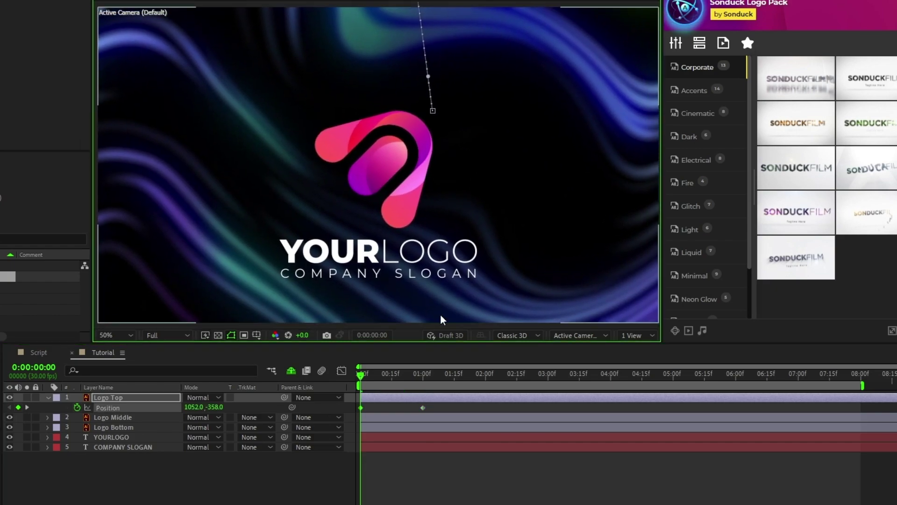
# - Sharpen the Logo Top position easing in the speed graph
pyautogui.click(357, 411)
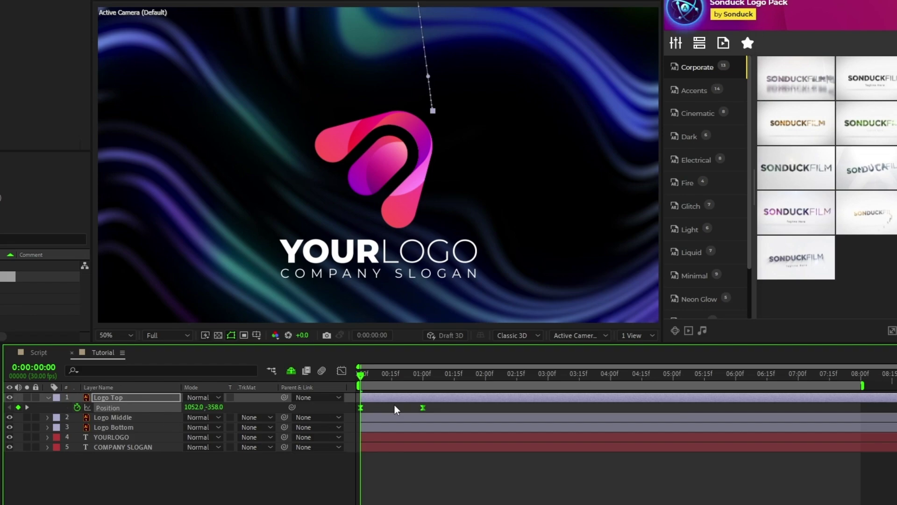
pyautogui.click(342, 371)
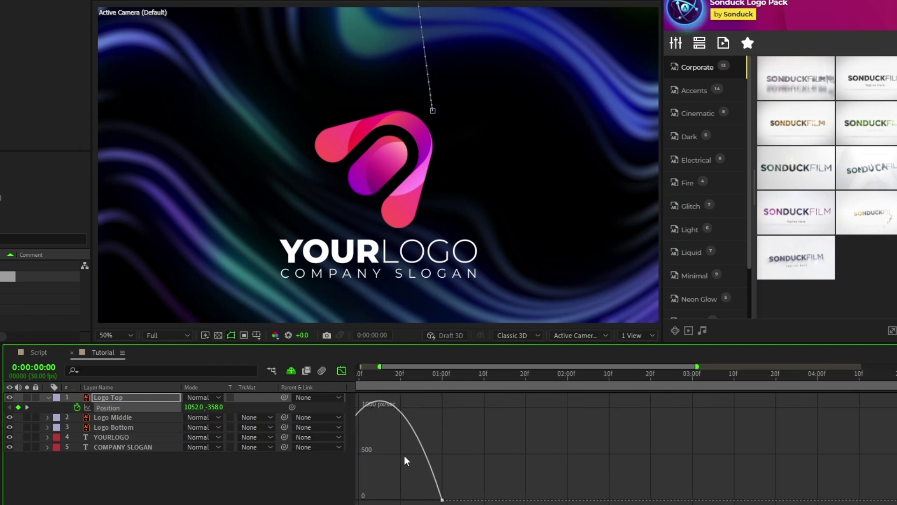
pyautogui.moveTo(464, 499); pyautogui.dragTo(423, 499)
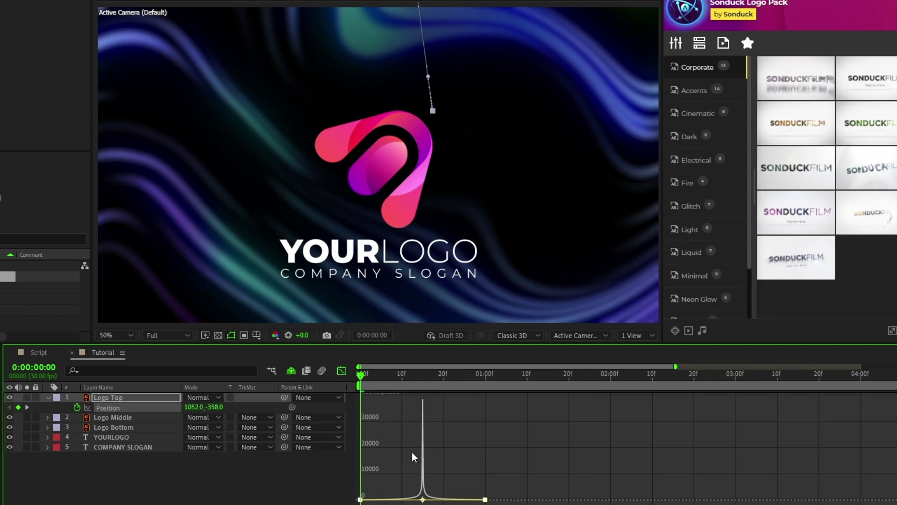
pyautogui.click(341, 370)
pyautogui.click(49, 398)
# - Keyframe Logo Bottom's Scale at 0:00 and 1:00, with the first set to 0%
pyautogui.click(124, 420)
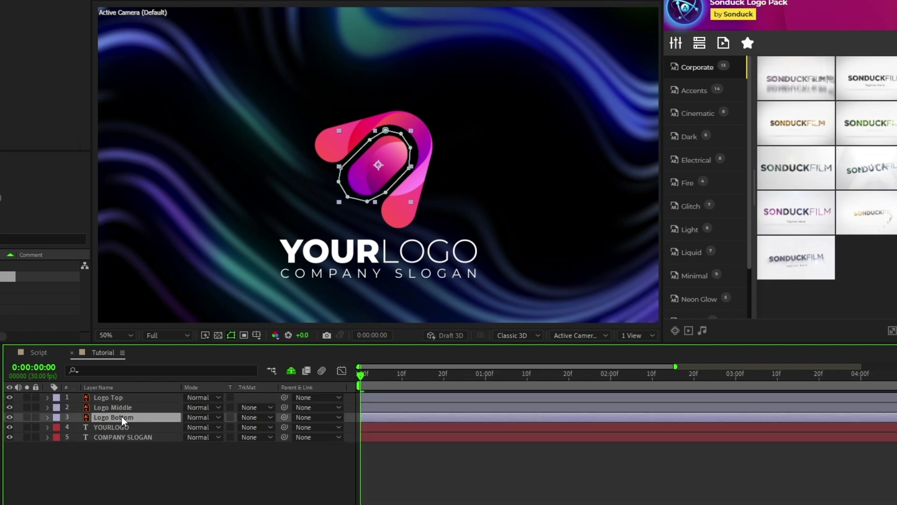
pyautogui.press('s')
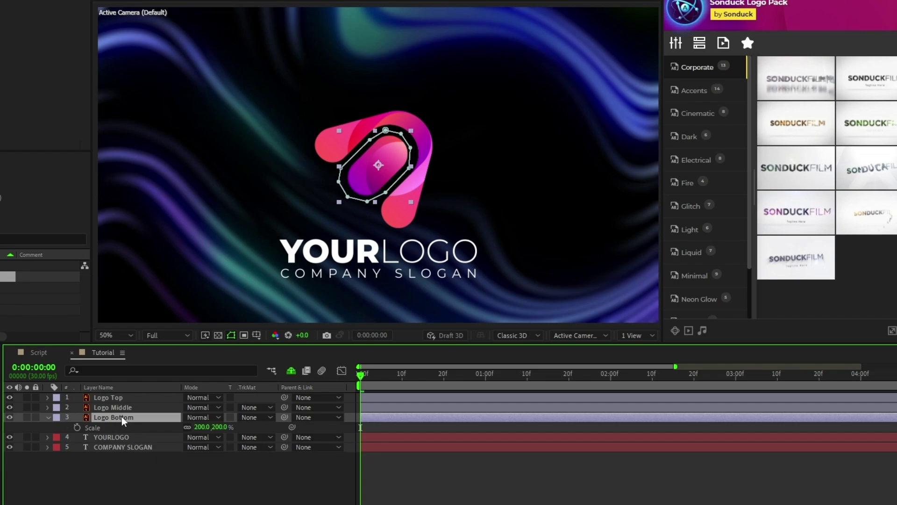
pyautogui.click(77, 427)
pyautogui.hotkey('shift', 'pagedown')
pyautogui.hotkey('shift', 'pagedown')
pyautogui.hotkey('shift', 'pagedown')
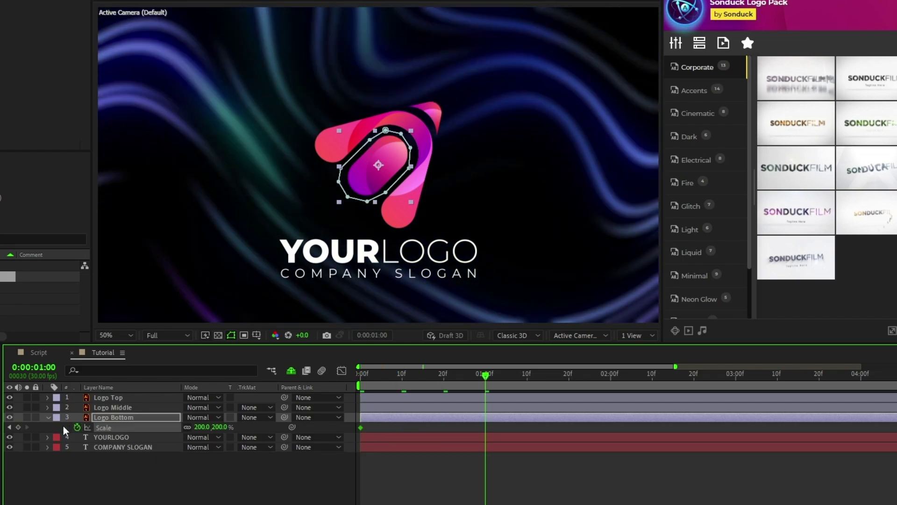
pyautogui.click(18, 427)
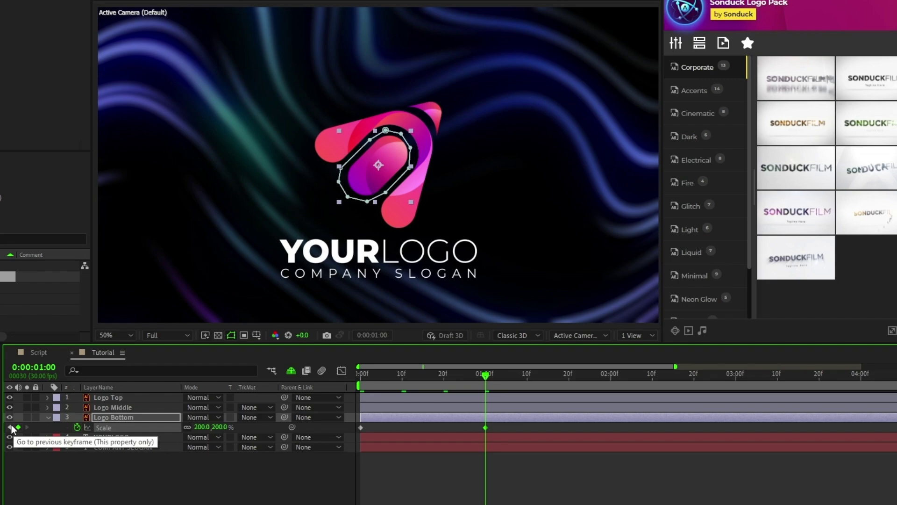
pyautogui.click(9, 427)
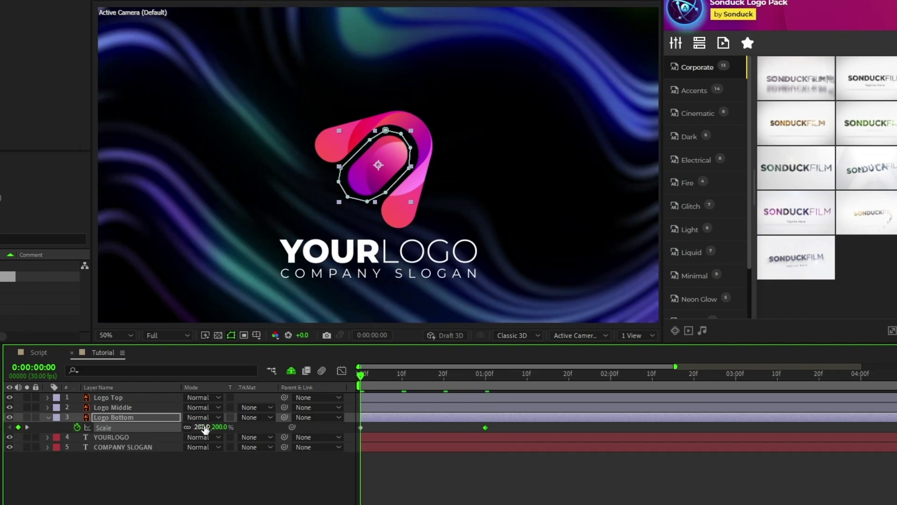
pyautogui.click(204, 426)
pyautogui.write('0')
pyautogui.click(221, 471)
# - Easy Ease both scale keyframes and sharpen the curve into a narrow spike
pyautogui.moveTo(499, 429); pyautogui.dragTo(356, 423)
pyautogui.press('F9')
pyautogui.hotkey('shift', 'F3')
pyautogui.moveTo(465, 495); pyautogui.dragTo(419, 496)
pyautogui.hotkey('shift', 'F3')
pyautogui.press('u')
pyautogui.click(273, 475)
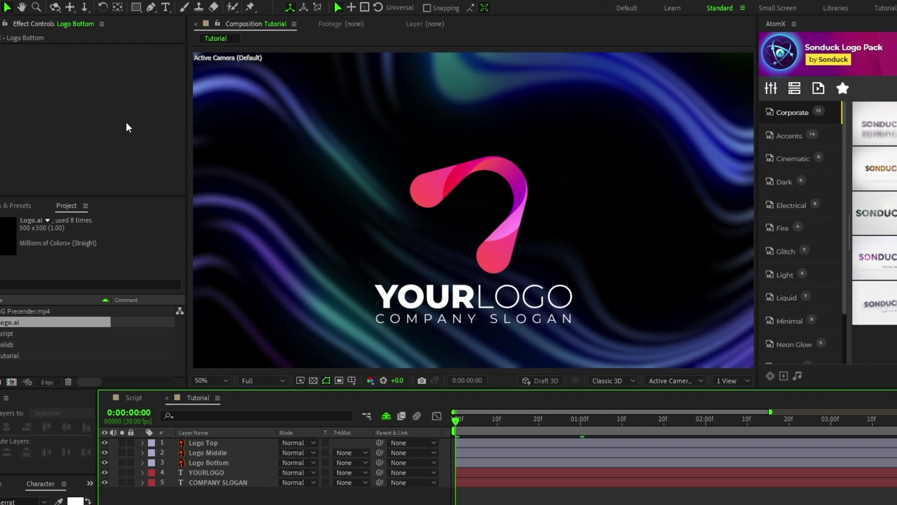
# - Add a Null 2 object and parent the three logo piece layers to it
pyautogui.click(96, 4)
pyautogui.moveTo(259, 21)
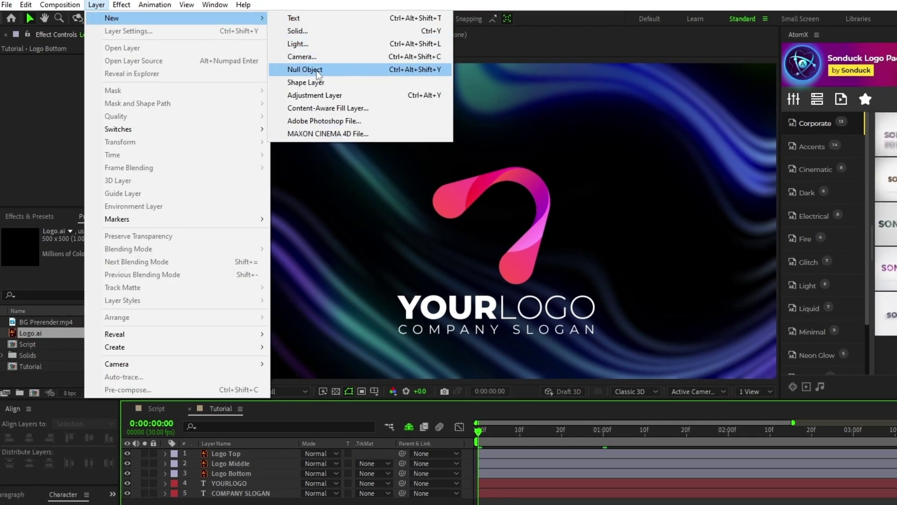
pyautogui.click(304, 69)
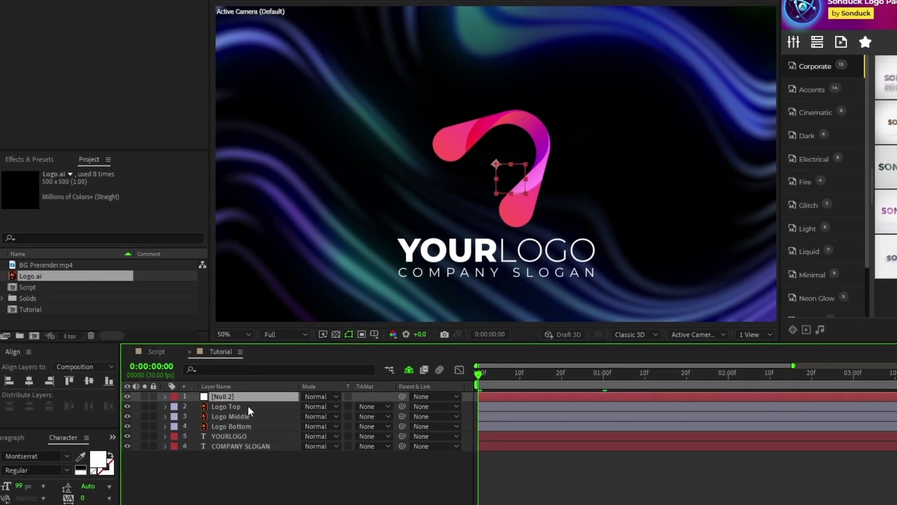
pyautogui.moveTo(250, 411); pyautogui.dragTo(261, 423)
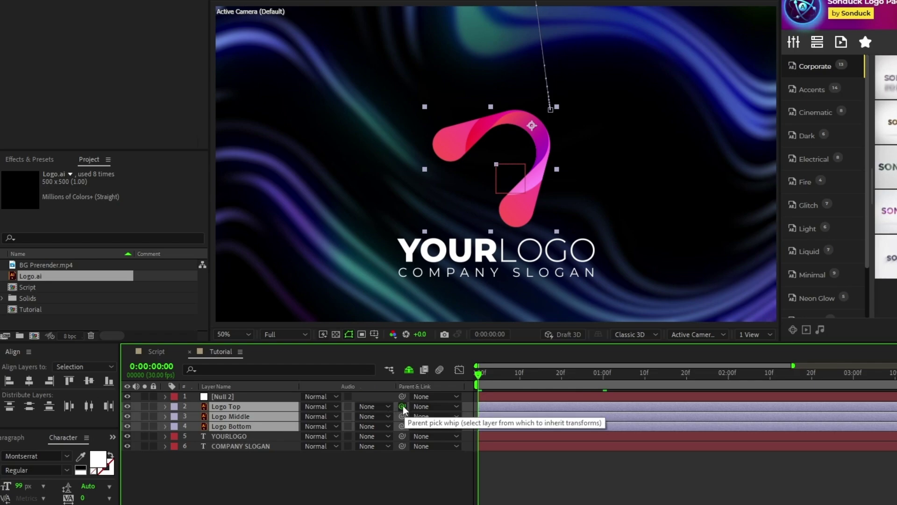
pyautogui.moveTo(402, 416); pyautogui.dragTo(236, 400)
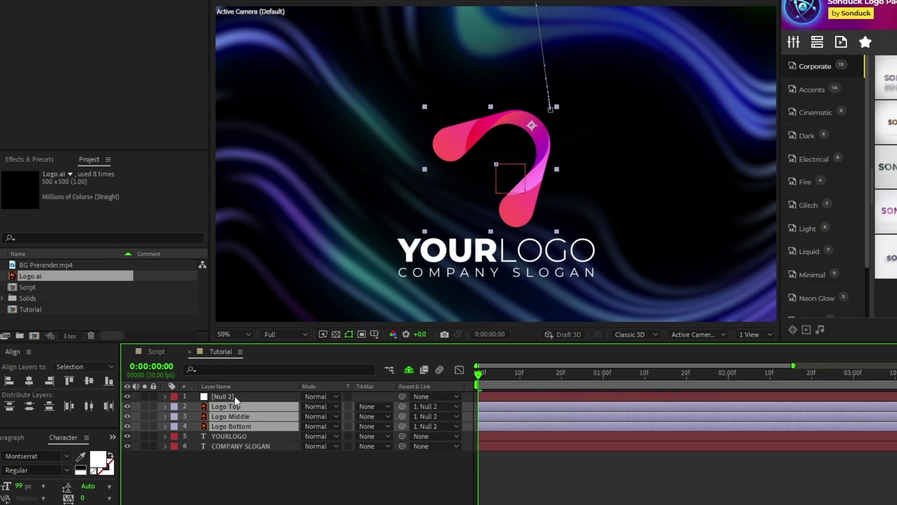
# - Keyframe Null 2's Rotation from -45° at 0:00 to one full turn at 1:00
pyautogui.click(236, 398)
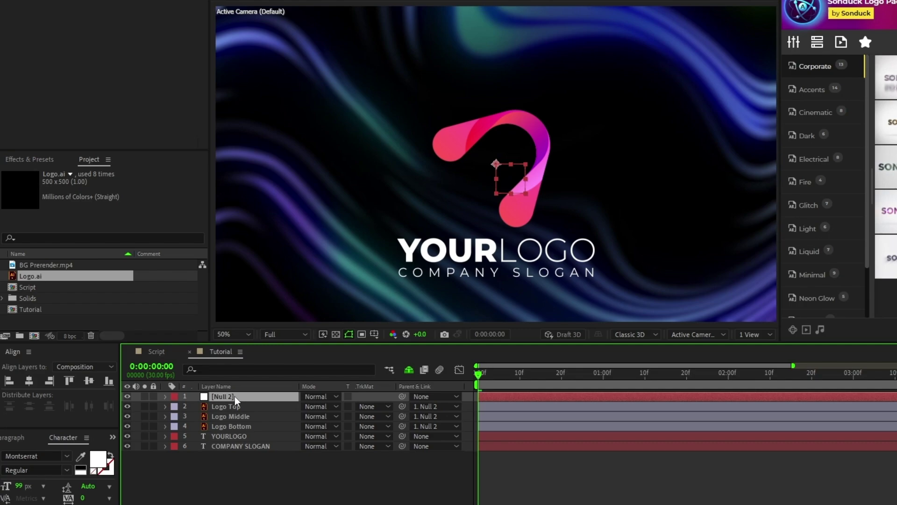
pyautogui.press('r')
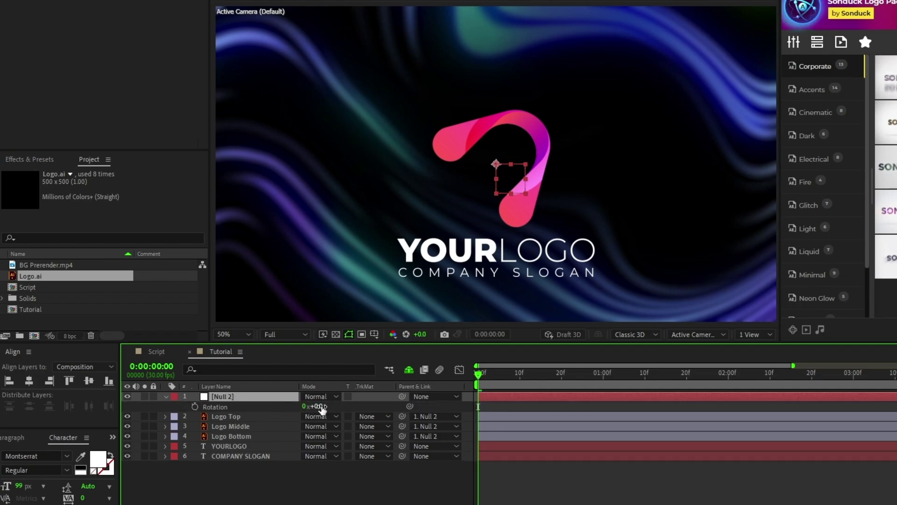
pyautogui.write('-45')
pyautogui.click(405, 281)
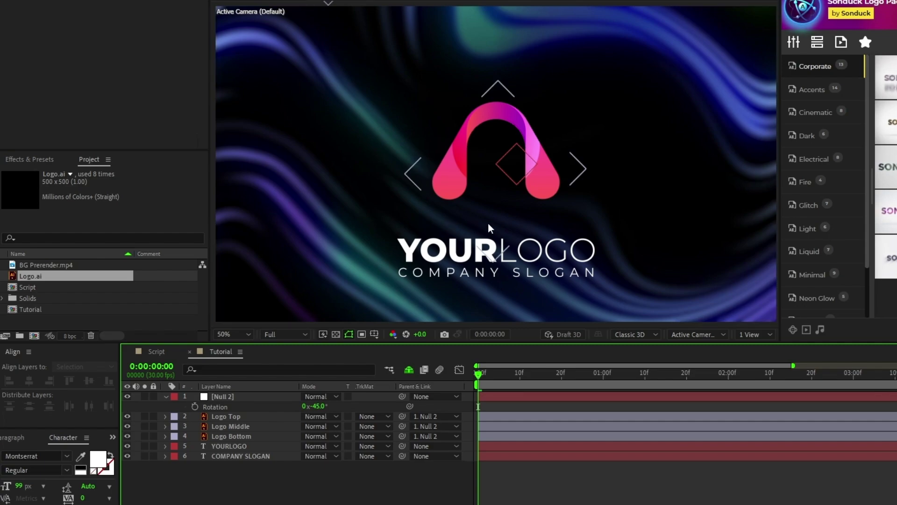
pyautogui.click(195, 406)
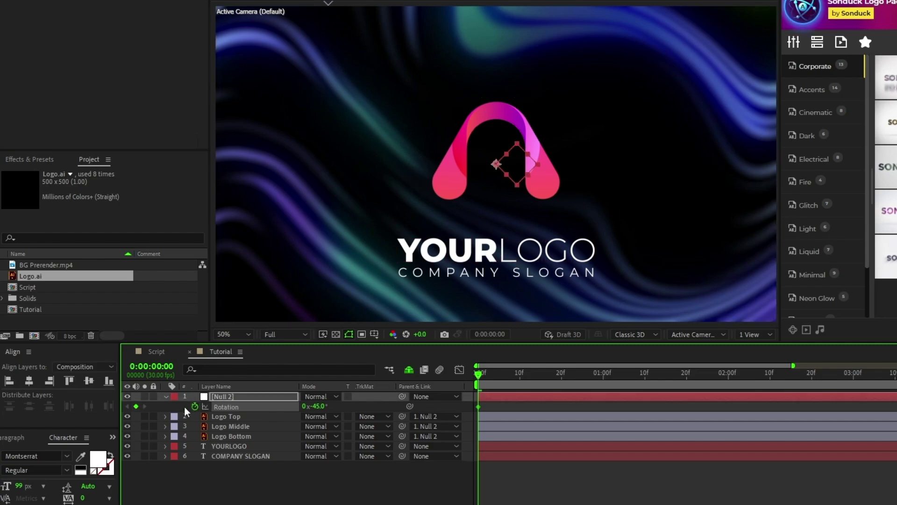
pyautogui.hotkey('shift', 'pagedown')
pyautogui.hotkey('shift', 'pagedown')
pyautogui.hotkey('shift', 'pagedown')
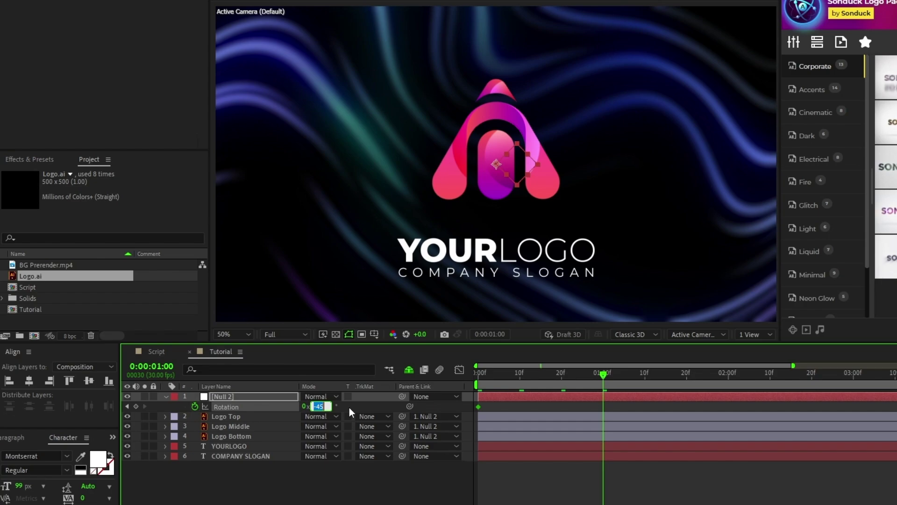
pyautogui.press('Return')
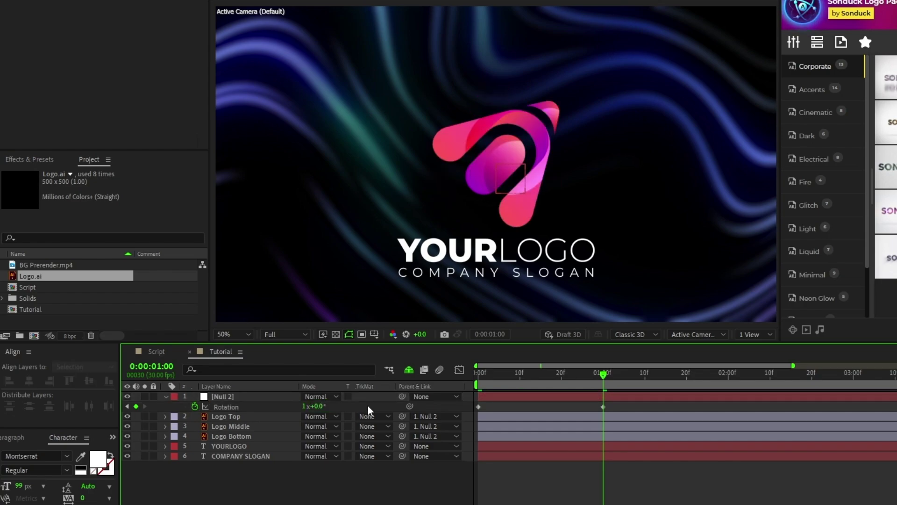
# - Give both Null 2 rotation keyframes about 83% ease influence, then return to the start
pyautogui.moveTo(622, 401); pyautogui.dragTo(472, 421)
pyautogui.click(459, 370)
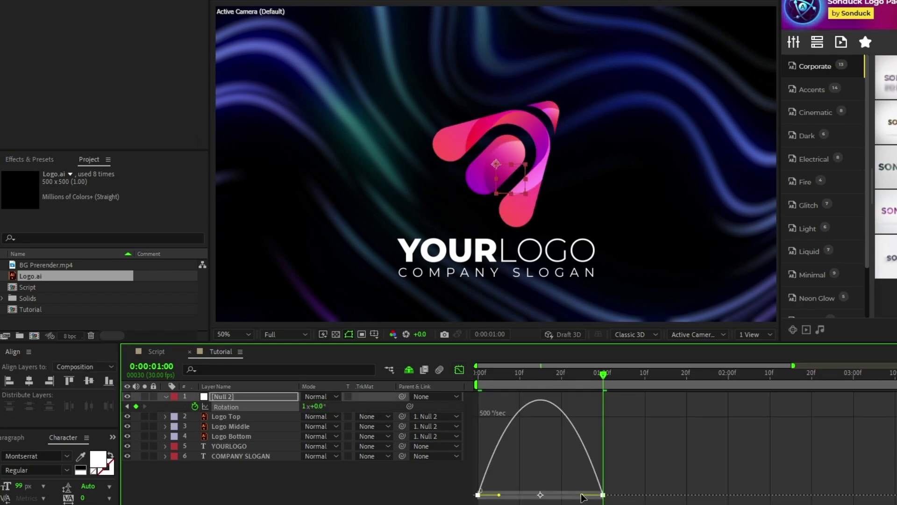
pyautogui.moveTo(582, 497); pyautogui.dragTo(501, 497)
pyautogui.click(460, 370)
pyautogui.press('Home')
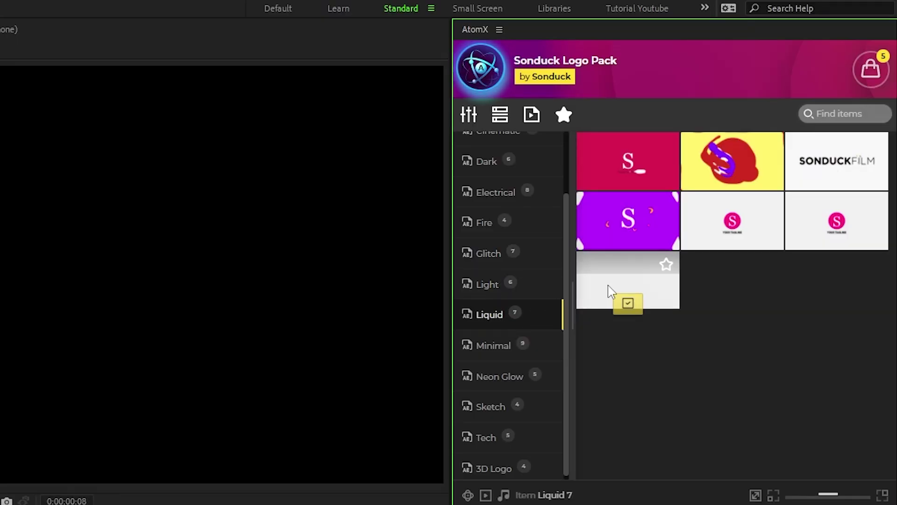
# - Insert the Liquid 3 template, then recolour Color 2 magenta and Color 3 olive
pyautogui.moveTo(835, 186)
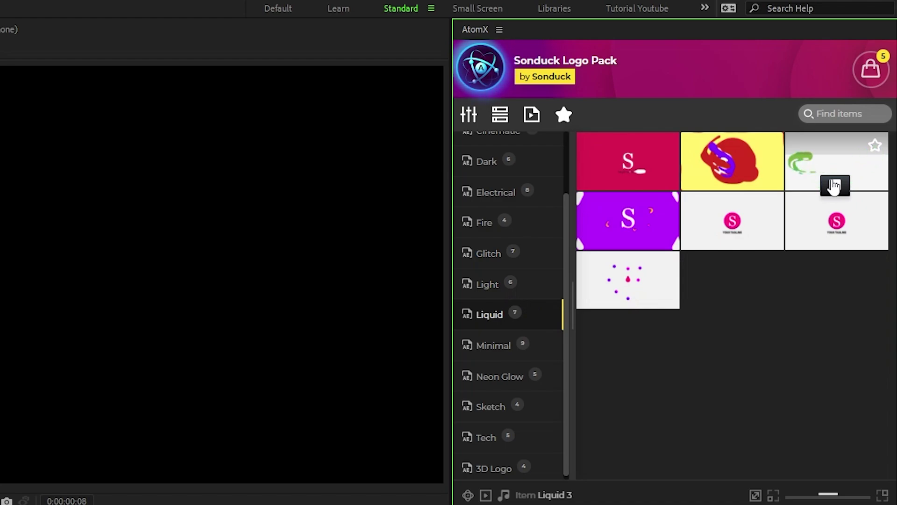
pyautogui.click(834, 186)
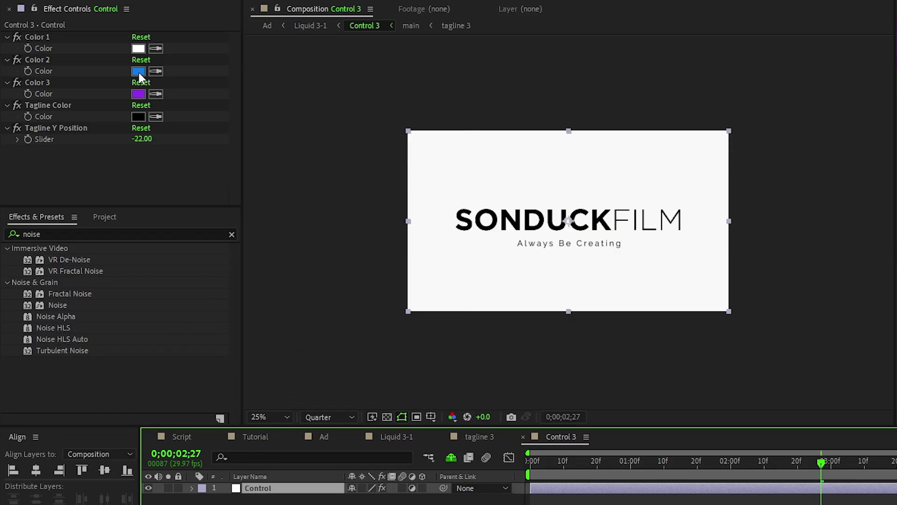
pyautogui.click(138, 71)
pyautogui.click(256, 262)
pyautogui.click(361, 244)
pyautogui.click(139, 94)
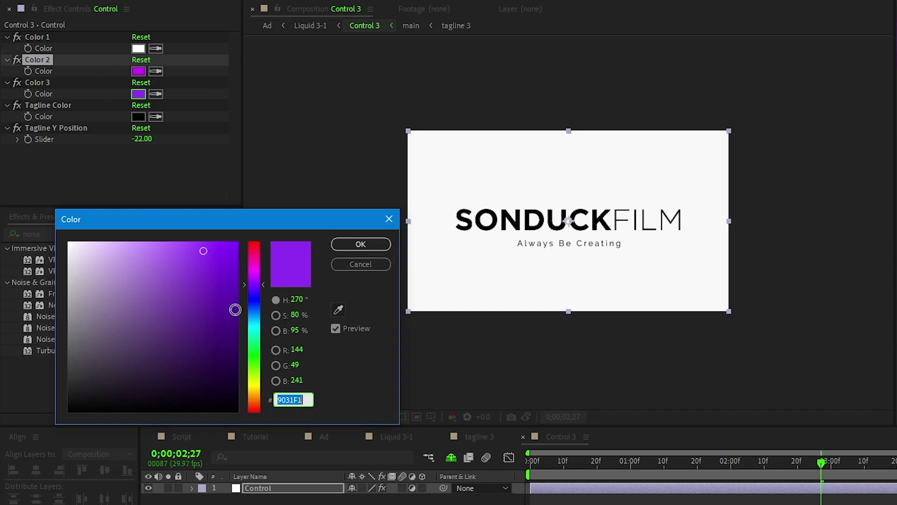
pyautogui.moveTo(256, 341); pyautogui.dragTo(258, 372)
pyautogui.click(335, 244)
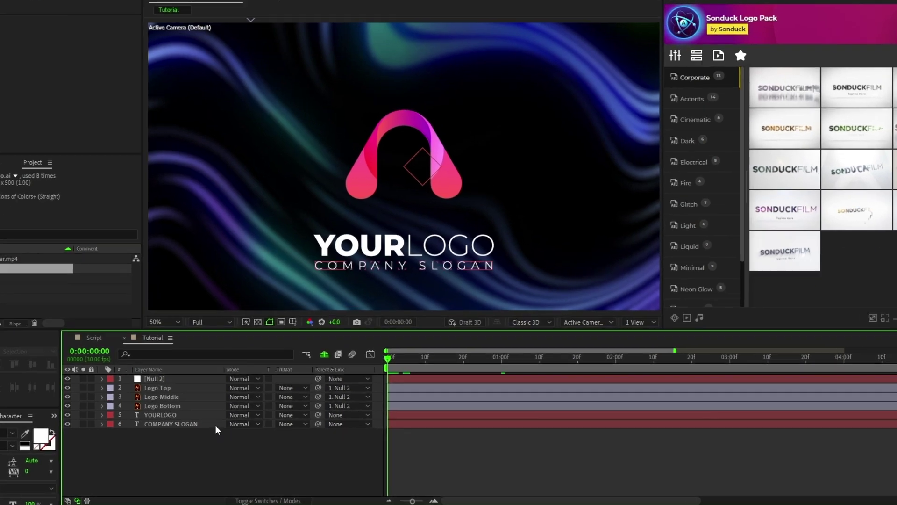
# - Shift Null 2, Logo Top and Logo Bottom to start about one second later
pyautogui.click(217, 397)
pyautogui.keyDown('ctrl'); pyautogui.click(215, 412); pyautogui.keyUp('ctrl')
pyautogui.keyDown('ctrl'); pyautogui.click(213, 388); pyautogui.keyUp('ctrl')
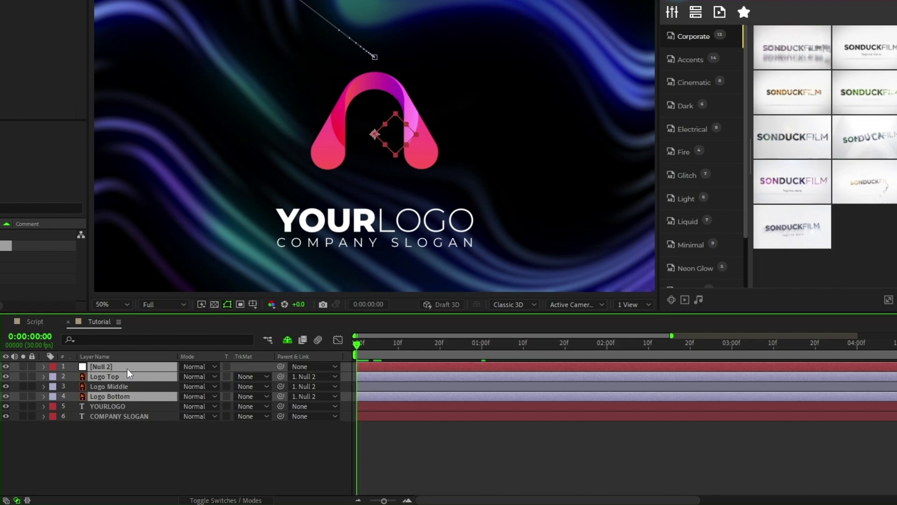
pyautogui.moveTo(363, 368); pyautogui.dragTo(441, 372)
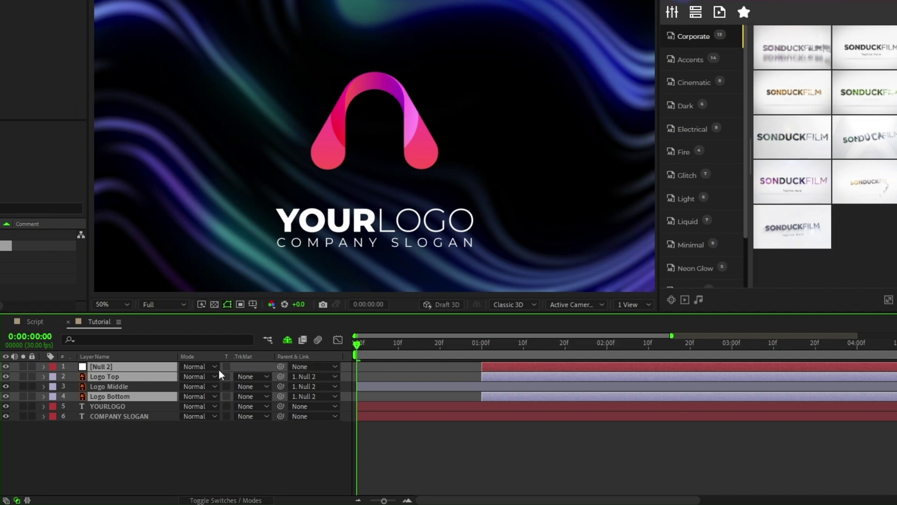
pyautogui.hotkey('ctrl', 'shift', 'a')
# - Create a hidden solid named Matte and place it just above Logo Middle
pyautogui.click(47, 5)
pyautogui.moveTo(61, 18)
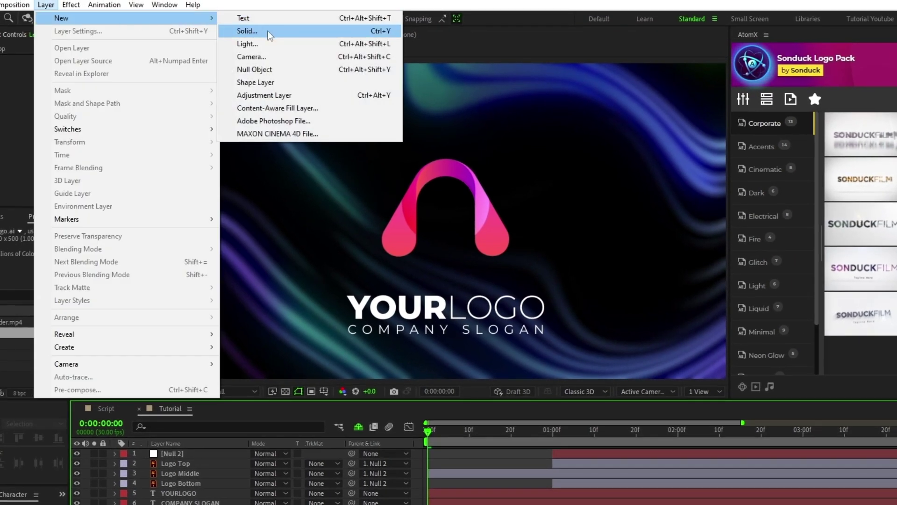
pyautogui.click(247, 31)
pyautogui.write('Mat')
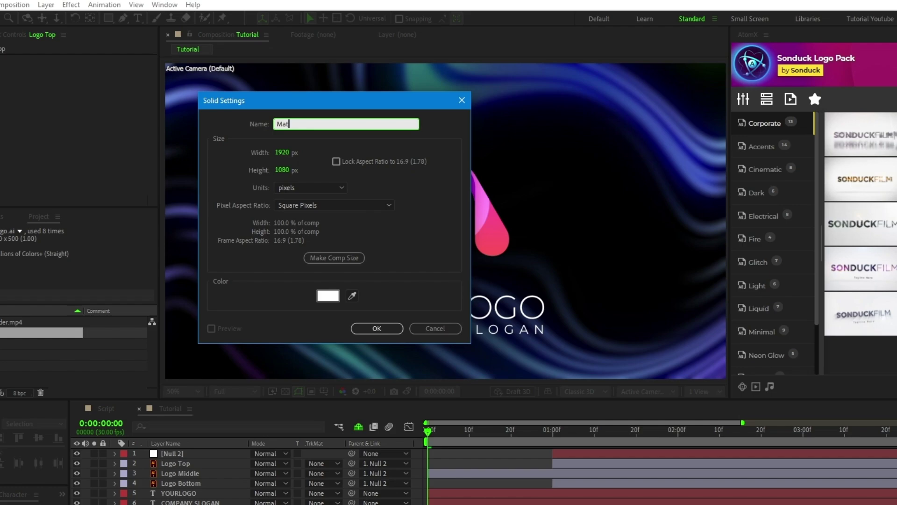
pyautogui.write('te')
pyautogui.press('Return')
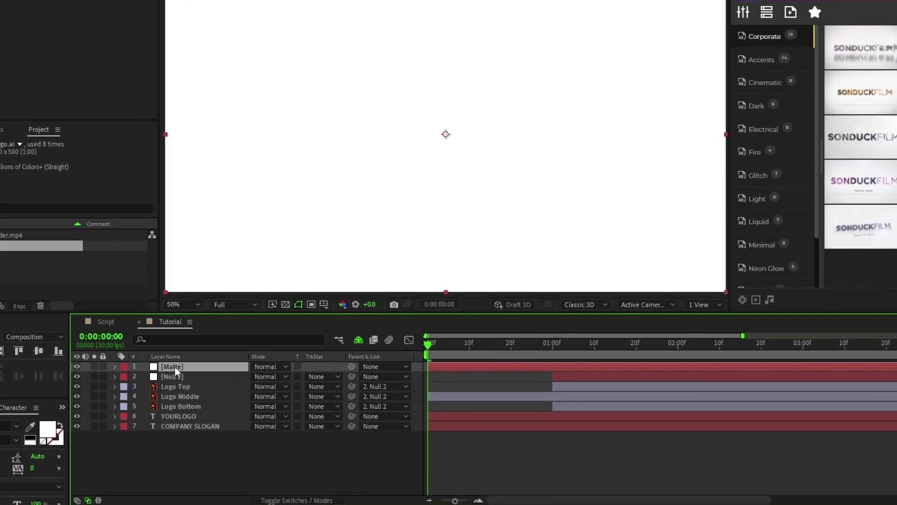
pyautogui.moveTo(175, 454); pyautogui.dragTo(180, 478)
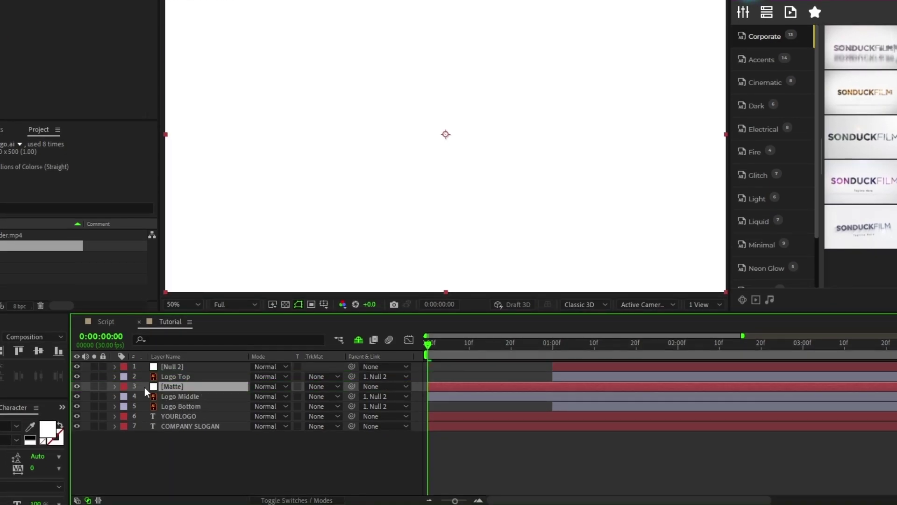
pyautogui.click(77, 386)
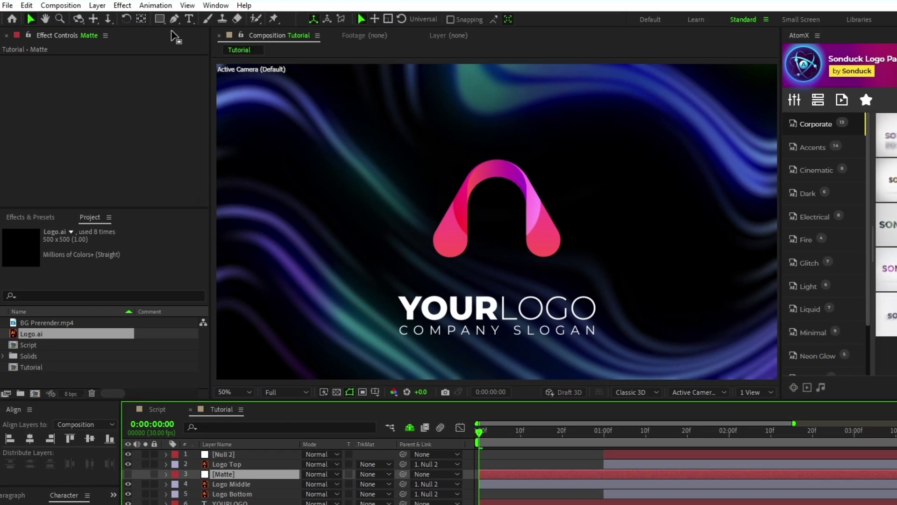
# - Draw a Pen mask along the logo's arch on the Matte layer and make Matte visible again
pyautogui.press('g')
pyautogui.scroll(2, 455, 262)
pyautogui.click(403, 312)
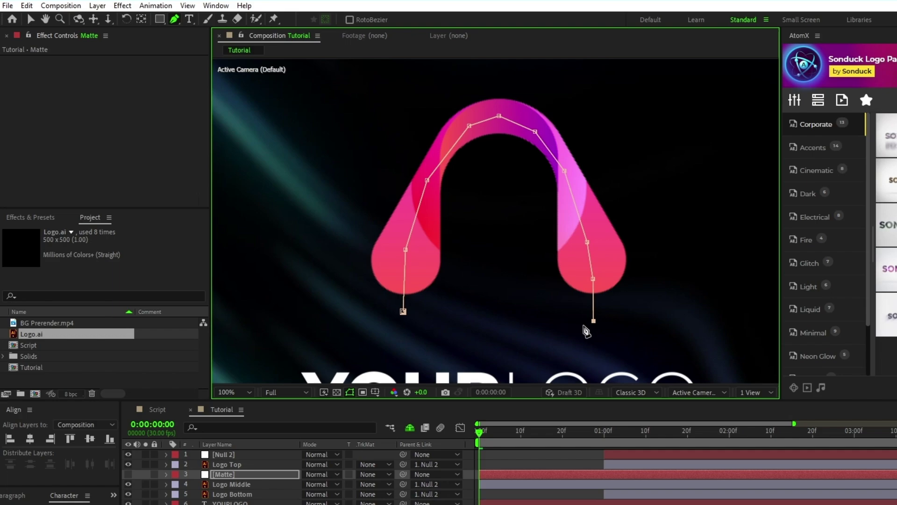
pyautogui.scroll(-2, 504, 229)
pyautogui.click(31, 20)
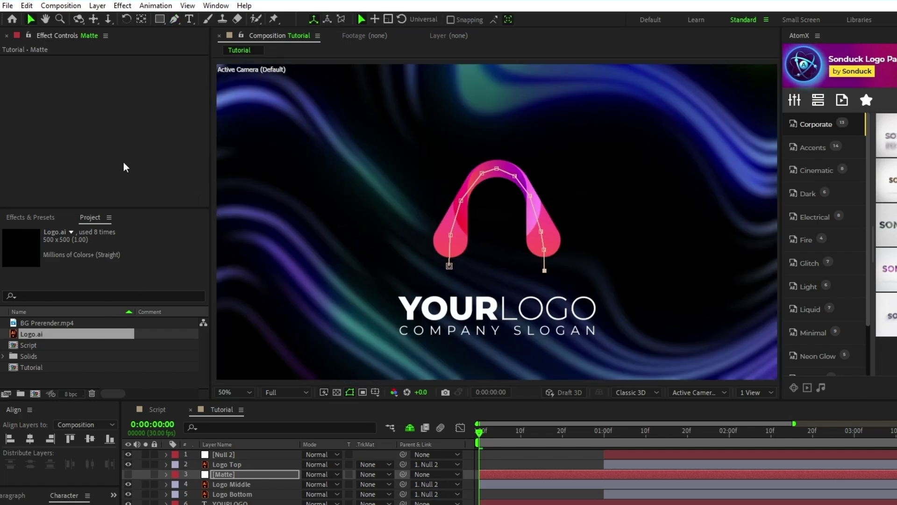
pyautogui.click(129, 474)
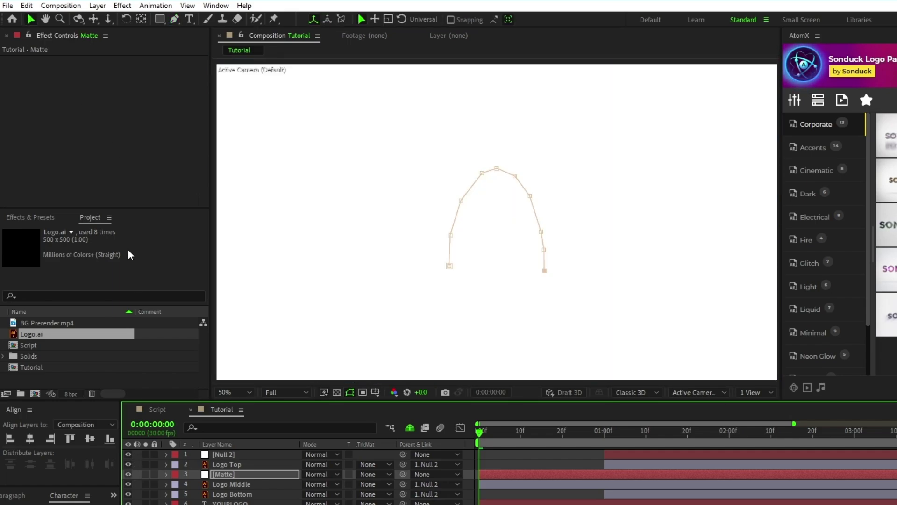
# - Add a Stroke effect to Matte with Paint Style Reveal Original Image and Brush Size 82
pyautogui.click(123, 6)
pyautogui.moveTo(246, 179)
pyautogui.moveTo(312, 461); pyautogui.dragTo(312, 474)
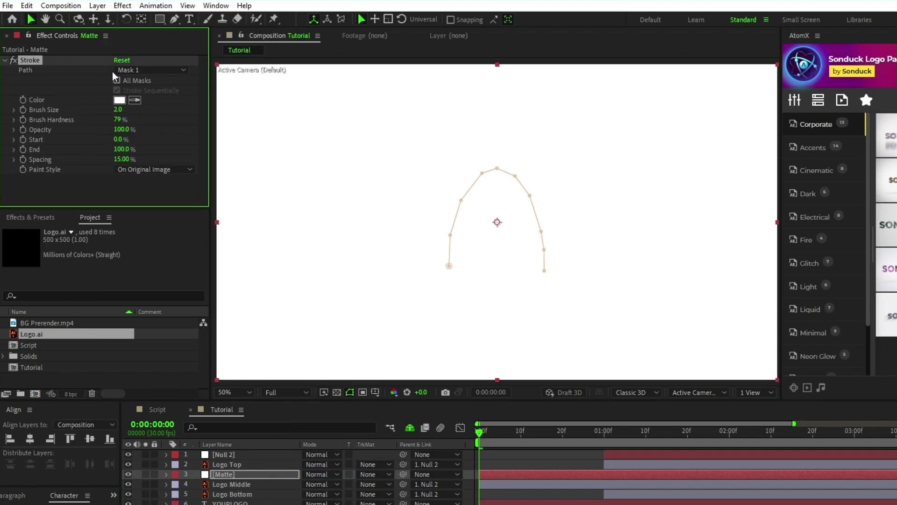
pyautogui.click(154, 170)
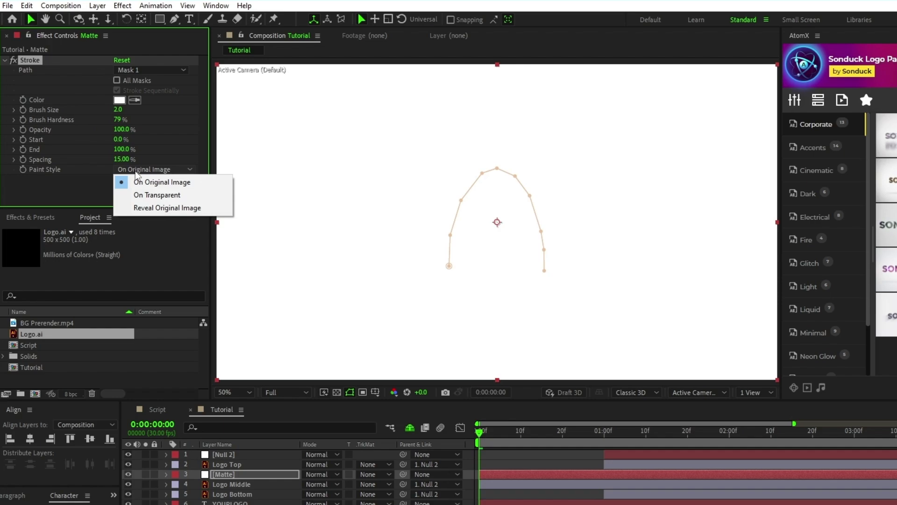
pyautogui.click(172, 208)
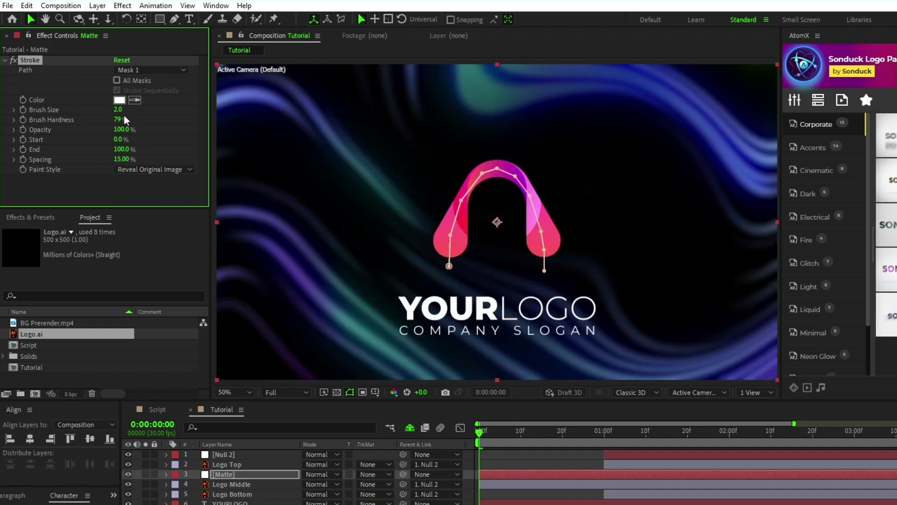
pyautogui.moveTo(117, 110); pyautogui.dragTo(192, 120)
pyautogui.moveTo(119, 109); pyautogui.dragTo(500, 158)
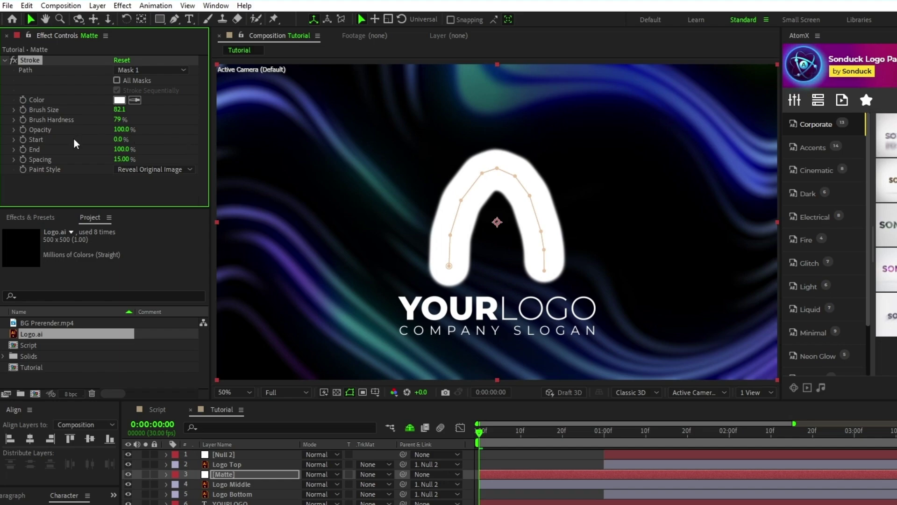
# - Keyframe the Matte stroke End from 0% at 0s to 100% at 1s with Easy Ease, then hide Matte
pyautogui.moveTo(121, 149); pyautogui.dragTo(41, 152)
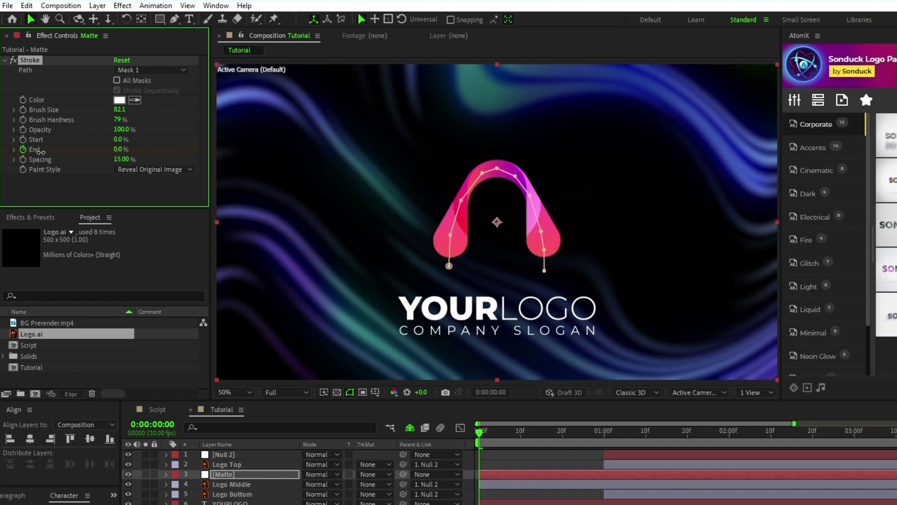
pyautogui.press('space')
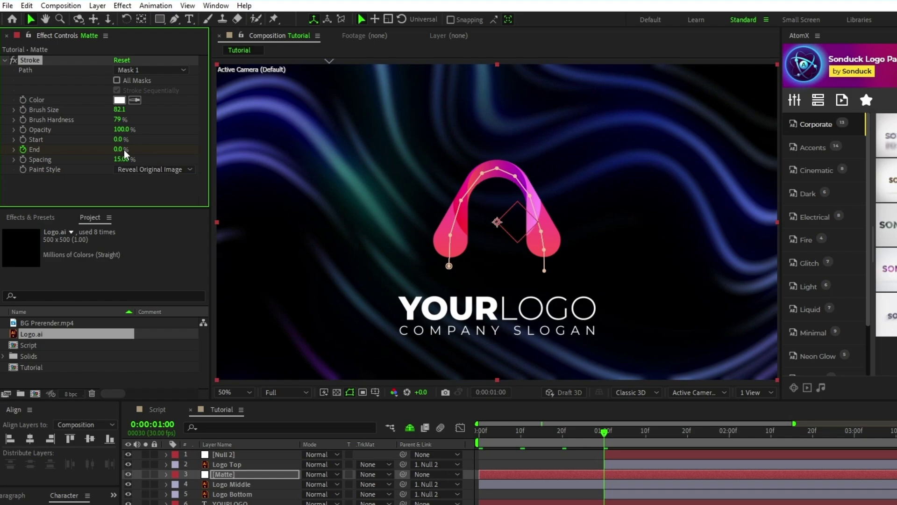
pyautogui.moveTo(119, 152); pyautogui.dragTo(188, 168)
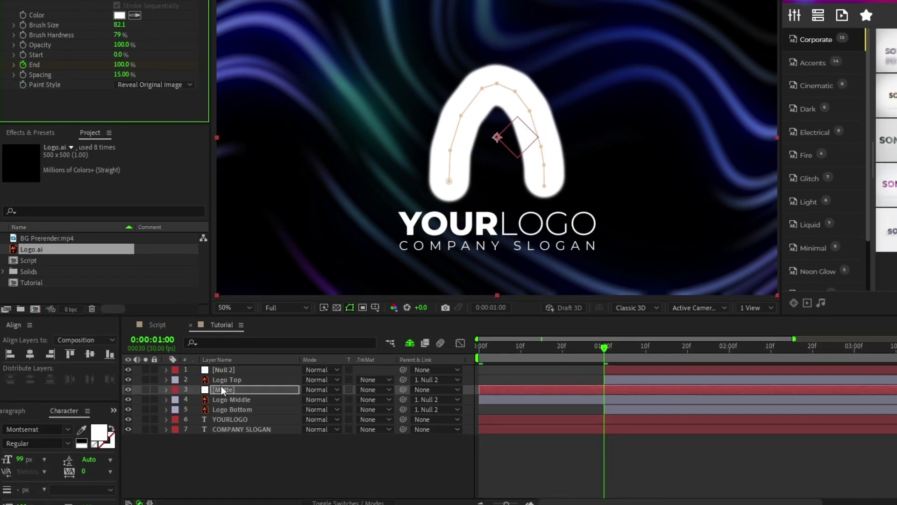
pyautogui.press('u')
pyautogui.hotkey('shift', 'F3')
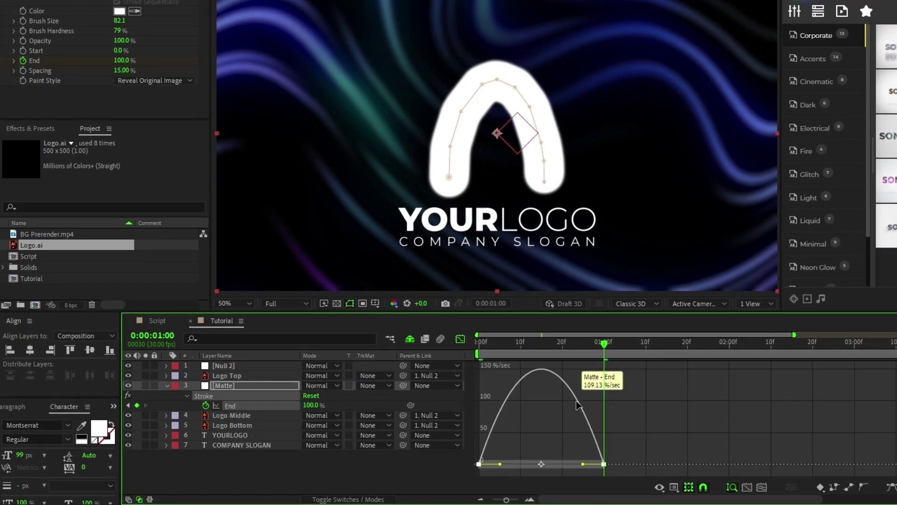
pyautogui.click(460, 341)
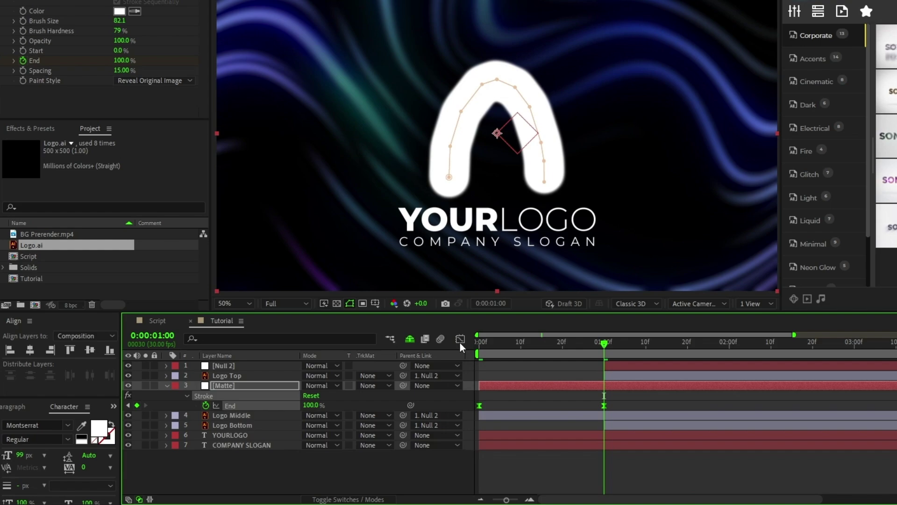
pyautogui.click(128, 386)
pyautogui.click(166, 385)
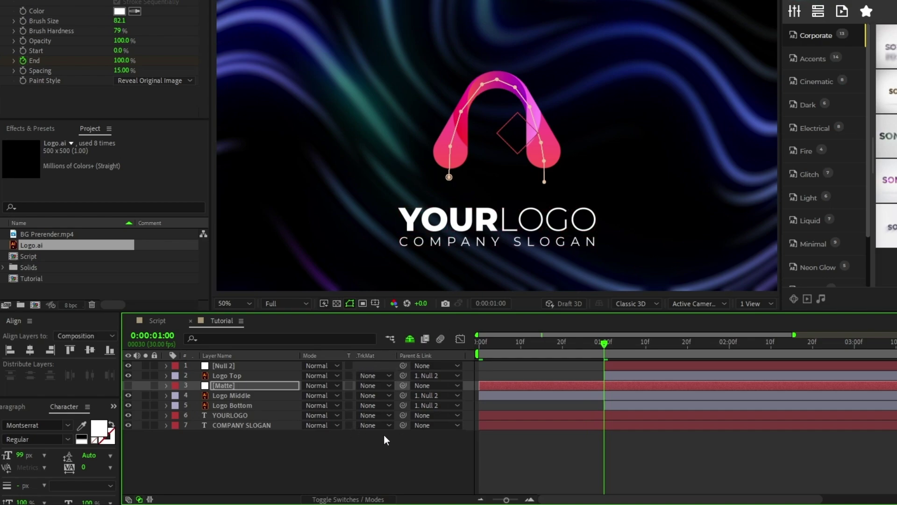
# - Set Logo Middle's track matte to Alpha and make a duplicate, Logo Middle 2, with TrkMat None
pyautogui.click(369, 395)
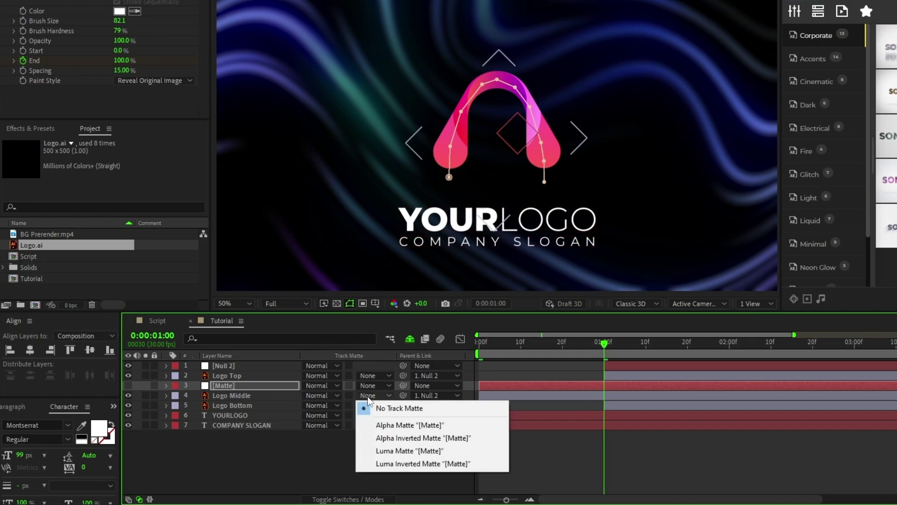
pyautogui.click(387, 425)
pyautogui.click(263, 397)
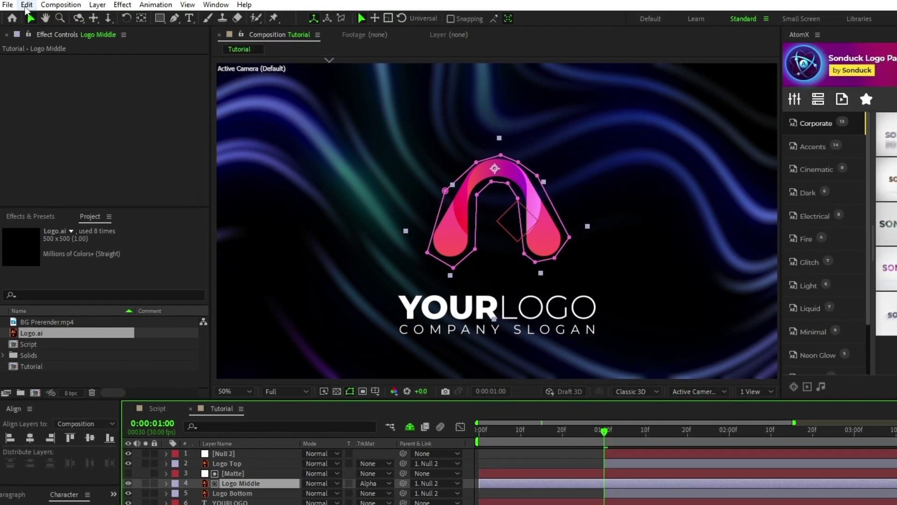
pyautogui.click(26, 7)
pyautogui.click(51, 169)
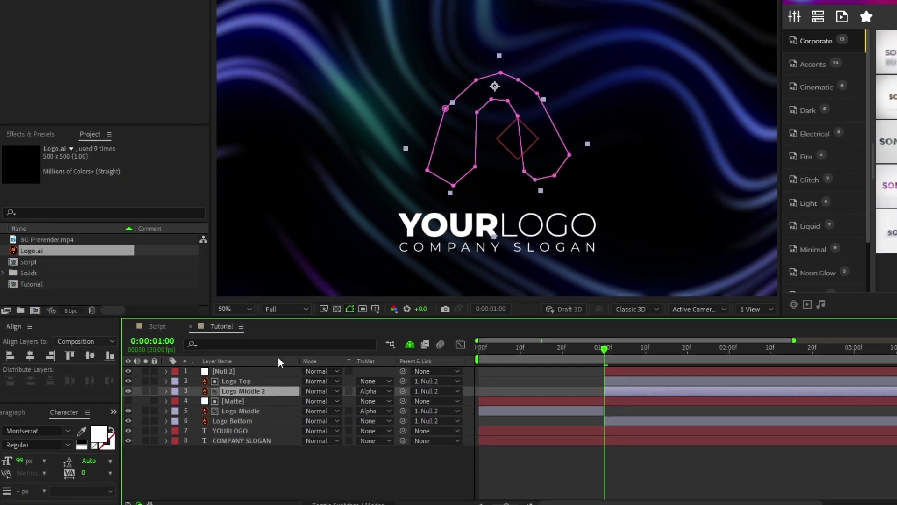
pyautogui.click(369, 391)
pyautogui.click(390, 401)
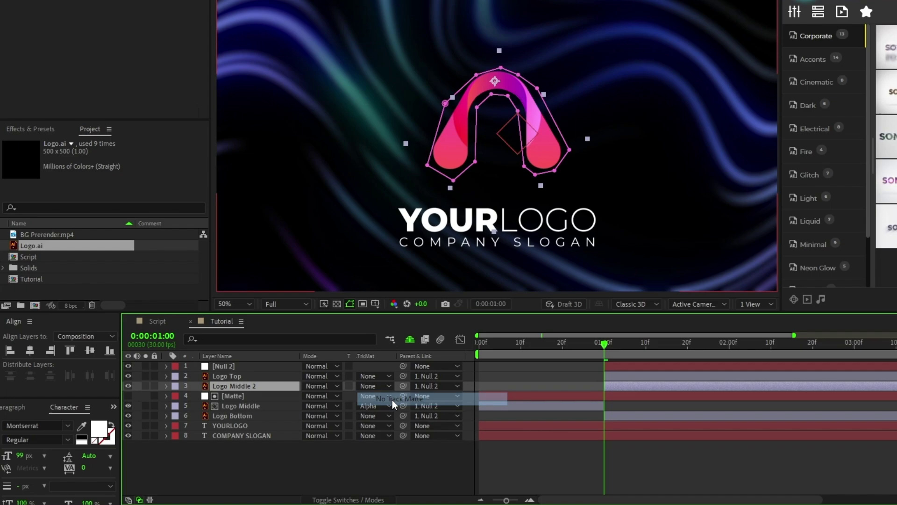
# - Duplicate the Matte and Logo Middle pair as Logo Middle 3 and start it a few frames later
pyautogui.click(286, 397)
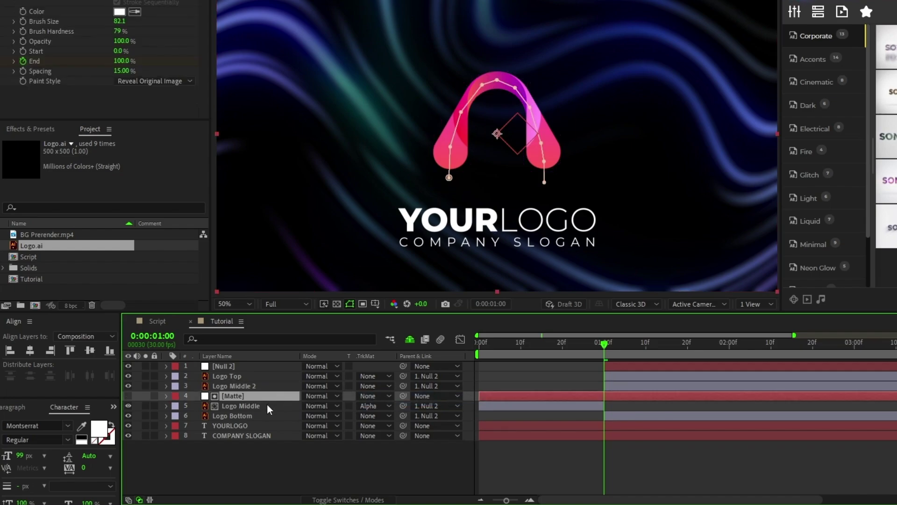
pyautogui.keyDown('shift'); pyautogui.click(267, 405); pyautogui.keyUp('shift')
pyautogui.click(492, 345)
pyautogui.press('Home')
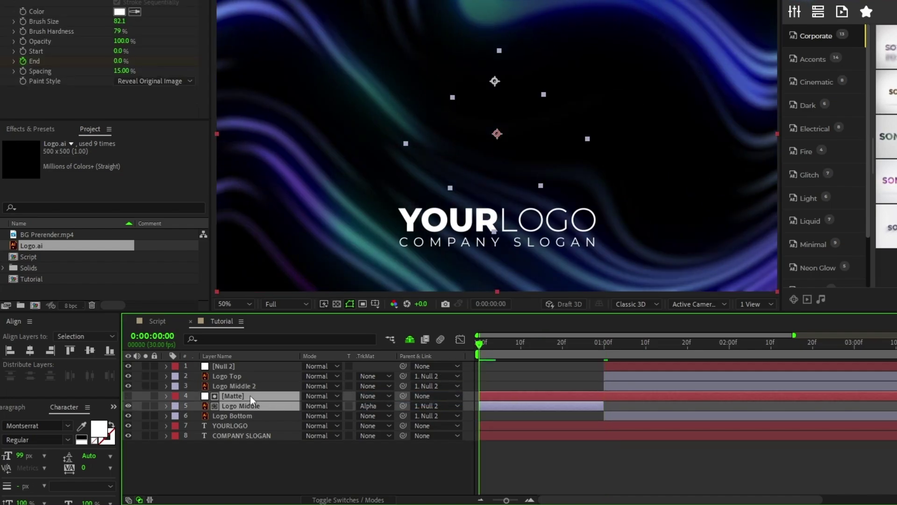
pyautogui.hotkey('ctrl', 'd')
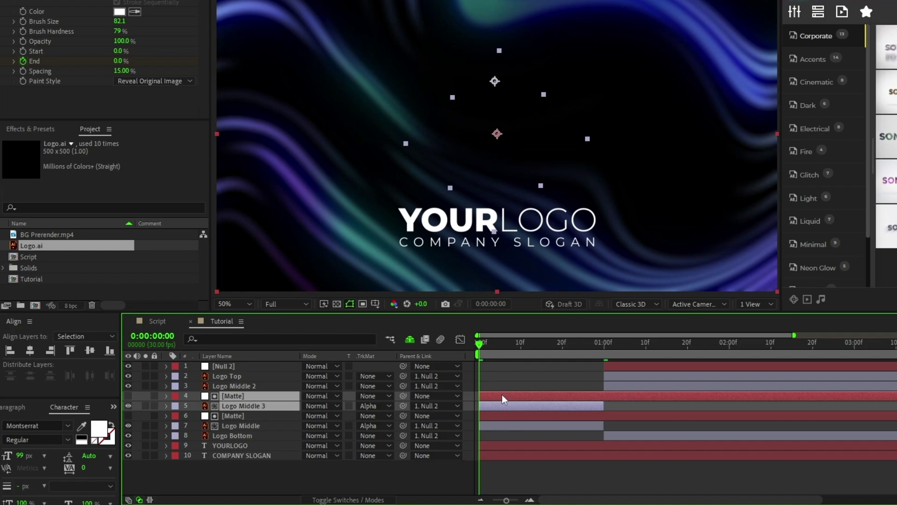
pyautogui.moveTo(561, 395); pyautogui.dragTo(522, 394)
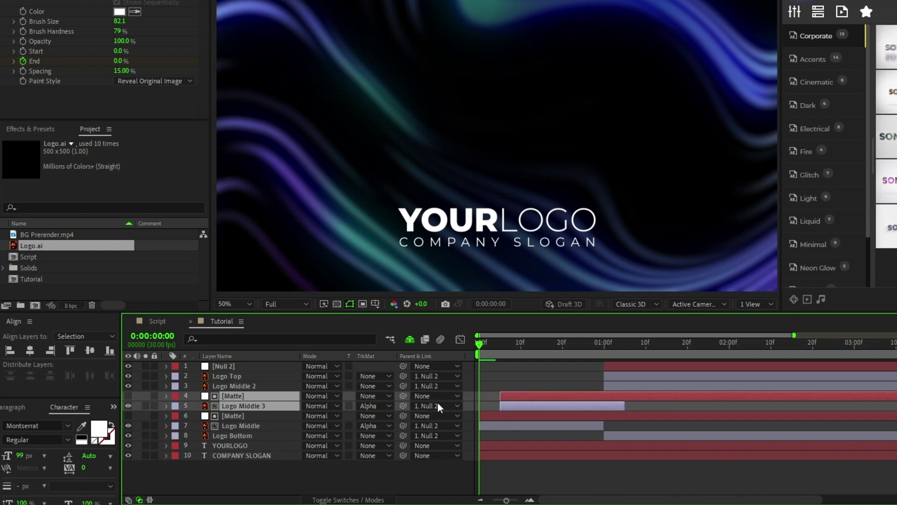
# - Add a white Fill effect to the original Logo Middle layer
pyautogui.click(261, 425)
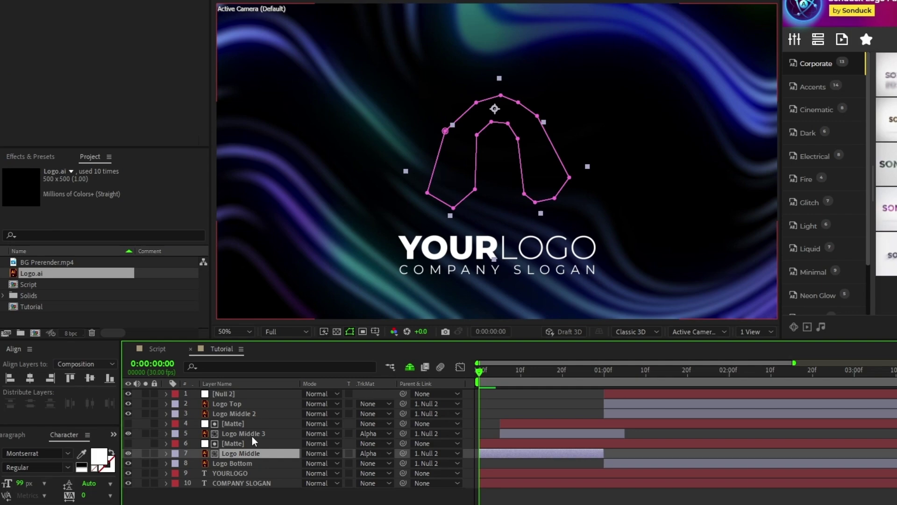
pyautogui.click(123, 5)
pyautogui.moveTo(244, 181)
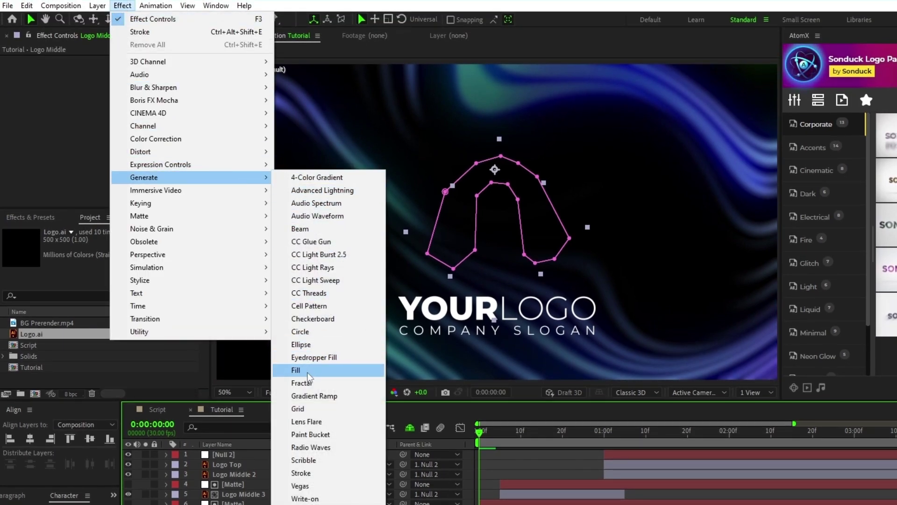
pyautogui.click(295, 370)
pyautogui.click(120, 90)
pyautogui.click(347, 195)
pyautogui.click(286, 177)
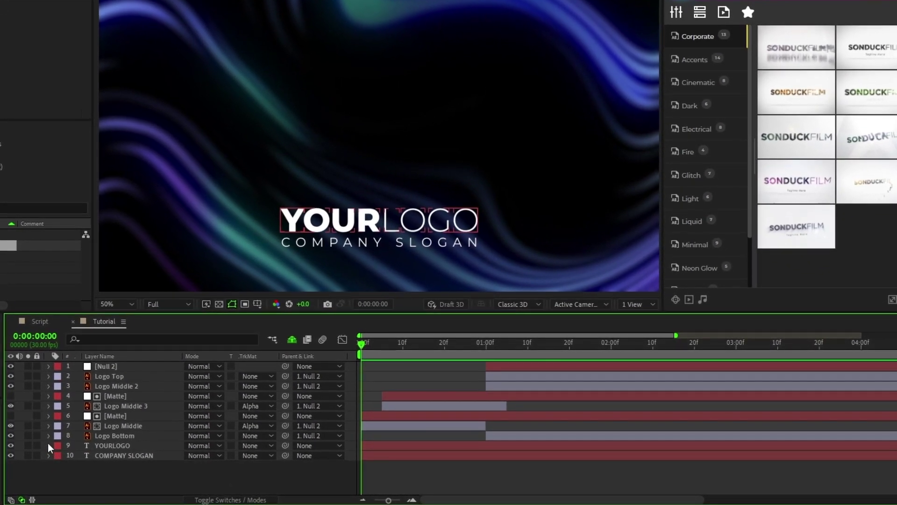
# - Enable per-character 3D on YOURLOGO and add a Rotation text animator
pyautogui.click(119, 452)
pyautogui.click(272, 430)
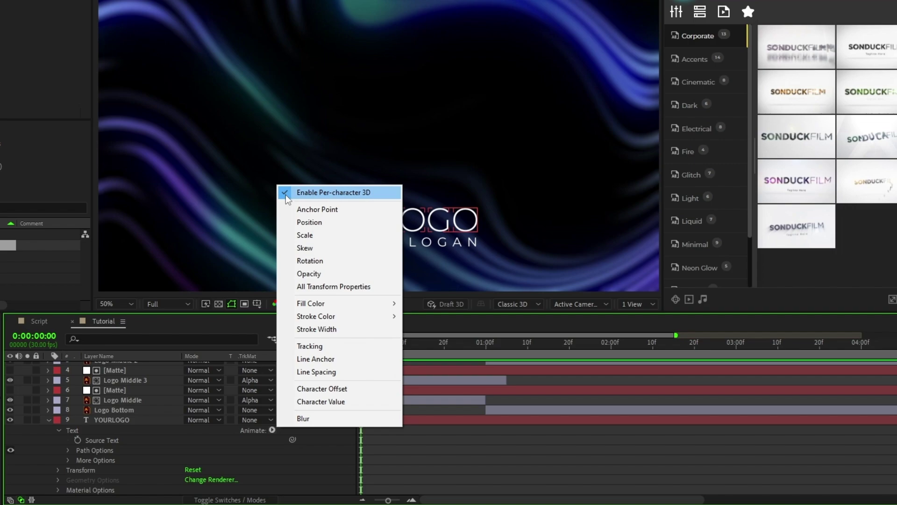
pyautogui.click(240, 432)
pyautogui.click(271, 430)
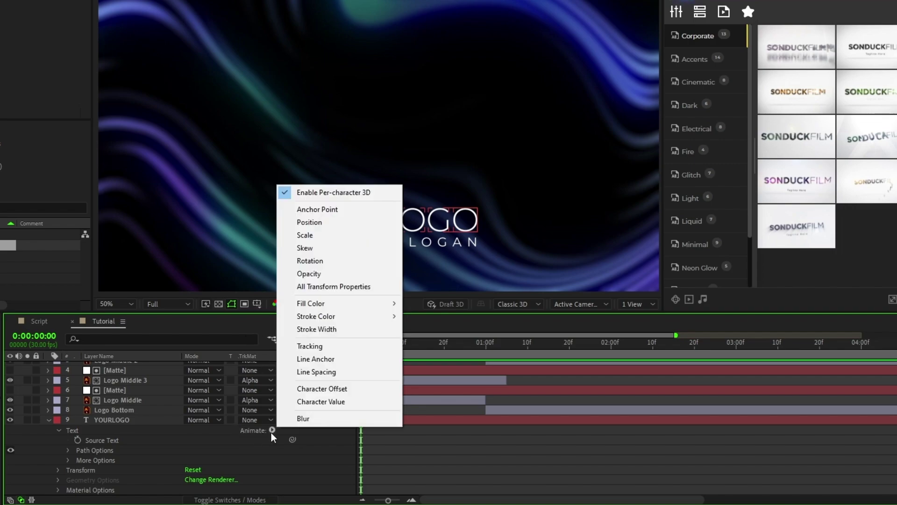
pyautogui.click(312, 260)
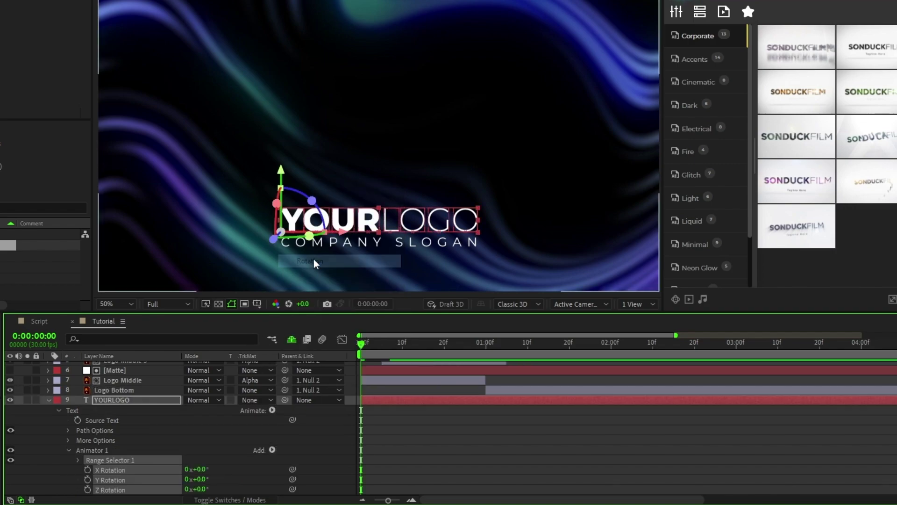
# - Add Opacity to Animator 1 and set Y Rotation to 90° and Opacity to 0%
pyautogui.click(272, 450)
pyautogui.moveTo(302, 455)
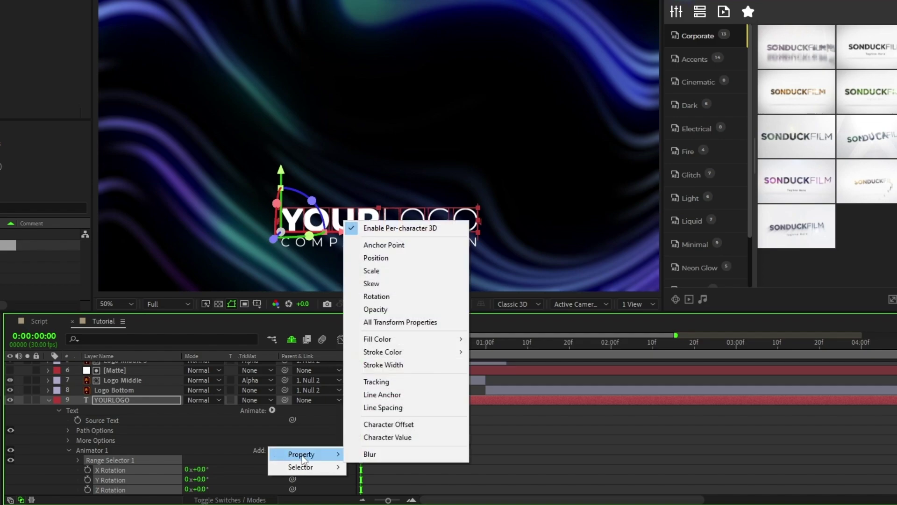
pyautogui.click(376, 309)
pyautogui.scroll(-2, 318, 439)
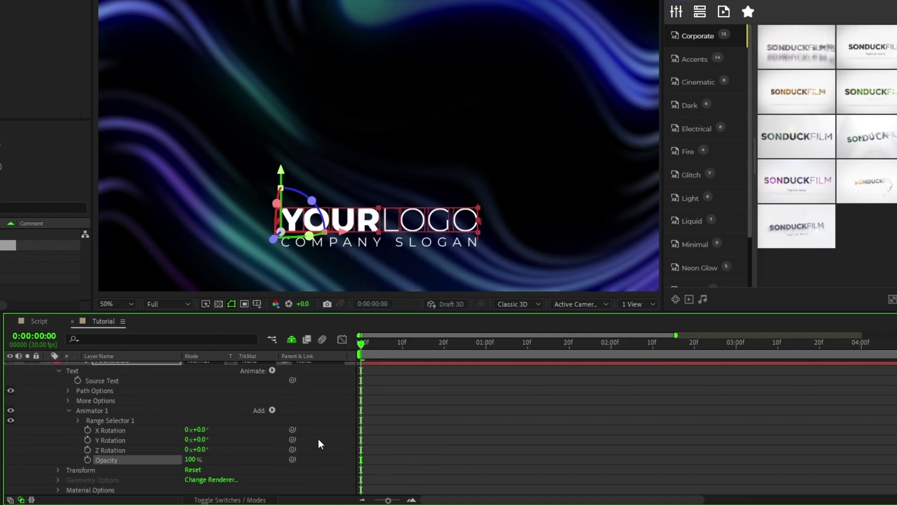
pyautogui.click(201, 440)
pyautogui.write('90')
pyautogui.press('Return')
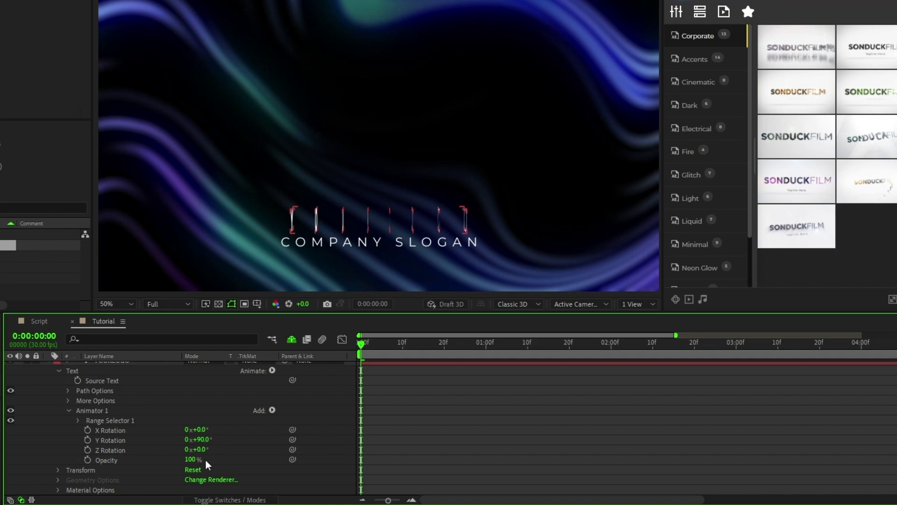
pyautogui.write('0')
pyautogui.press('Return')
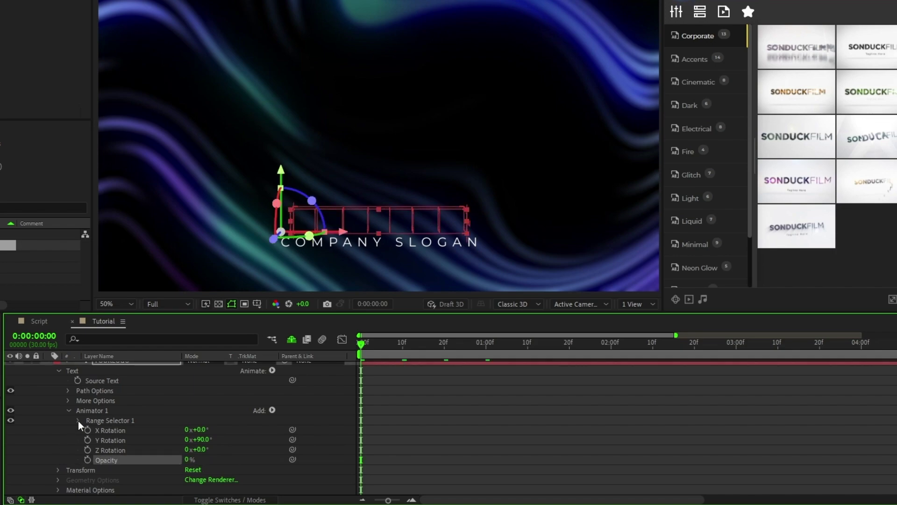
# - Keyframe Range Selector Start from 0% at 0s to 100% at 1s with easing
pyautogui.click(77, 421)
pyautogui.click(97, 430)
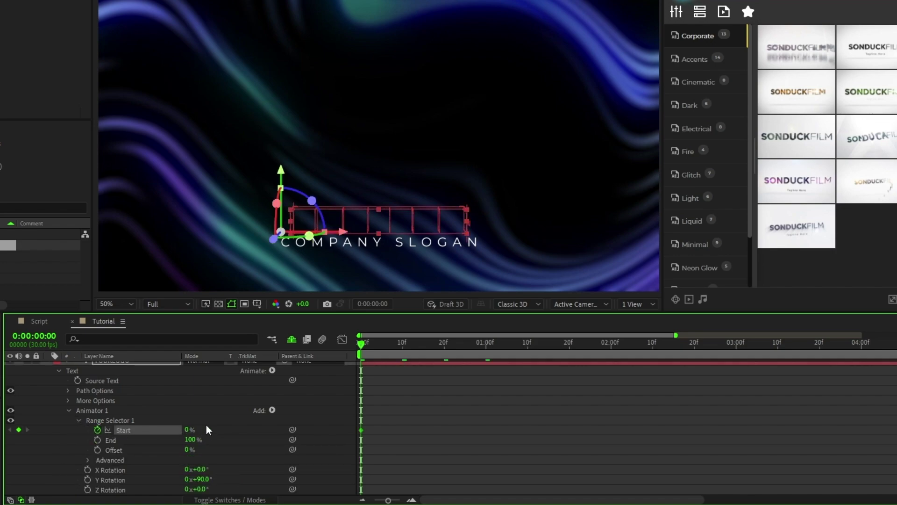
pyautogui.press('space')
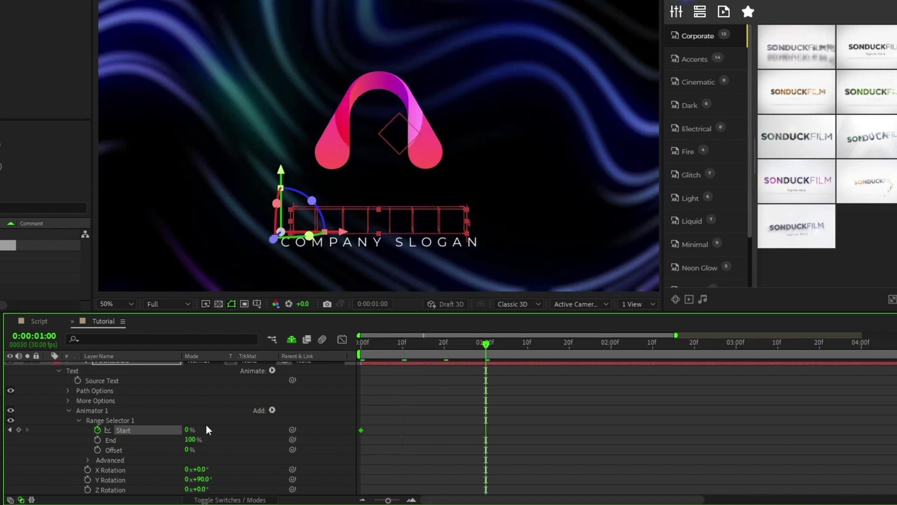
pyautogui.moveTo(188, 430); pyautogui.dragTo(282, 434)
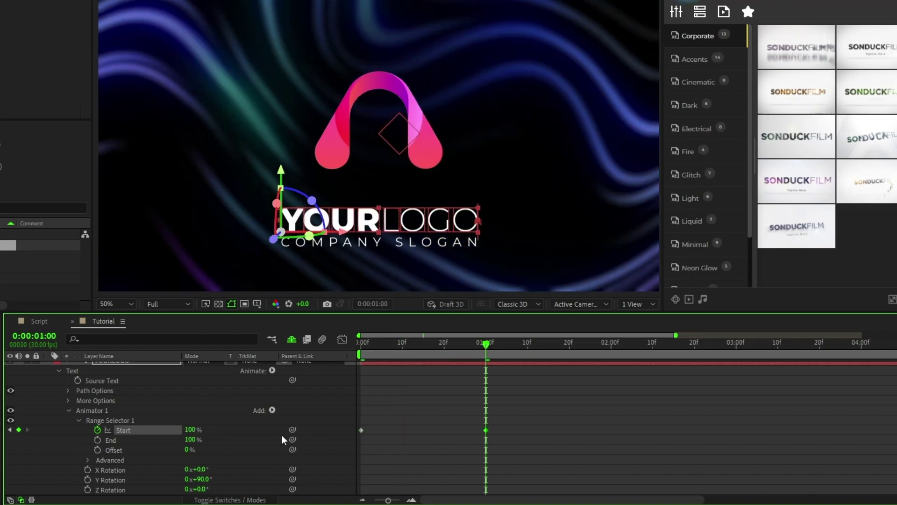
pyautogui.moveTo(497, 441); pyautogui.dragTo(358, 420)
pyautogui.click(342, 339)
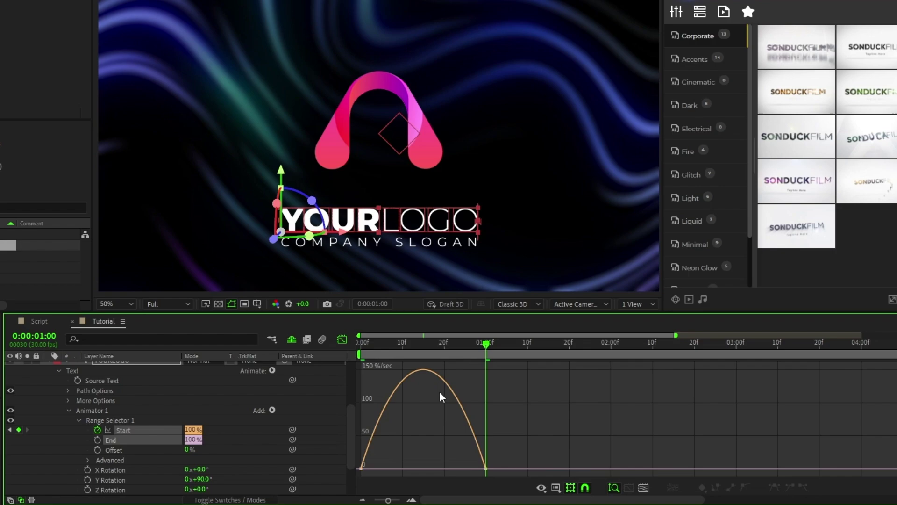
pyautogui.click(192, 402)
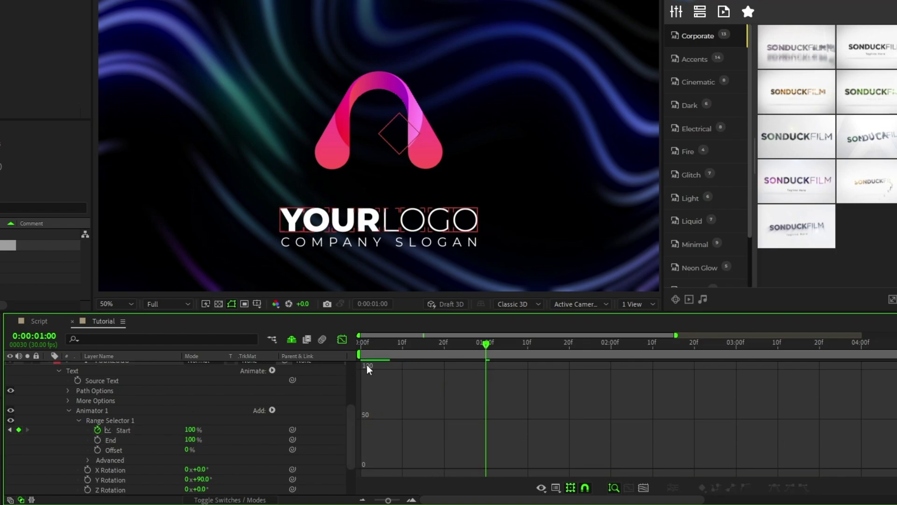
# - Copy YOURLOGO's Animator 1 and paste it onto the COMPANY SLOGAN layer
pyautogui.press('Home')
pyautogui.click(88, 410)
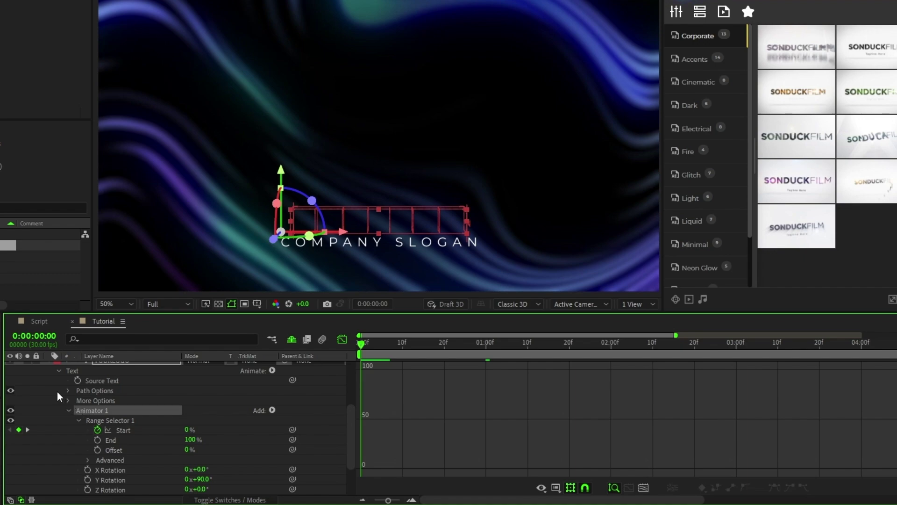
pyautogui.hotkey('ctrl', '`')
pyautogui.click(120, 455)
pyautogui.hotkey('shift', 'F3')
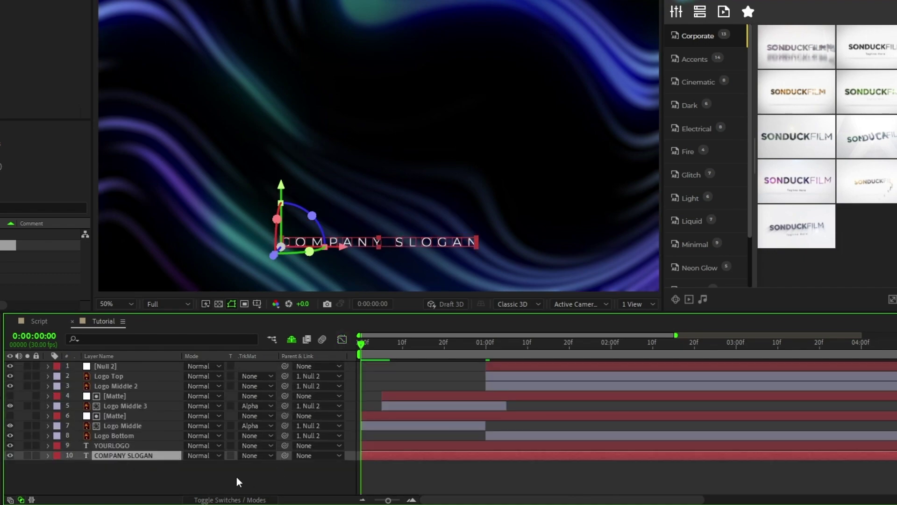
pyautogui.press('Return')
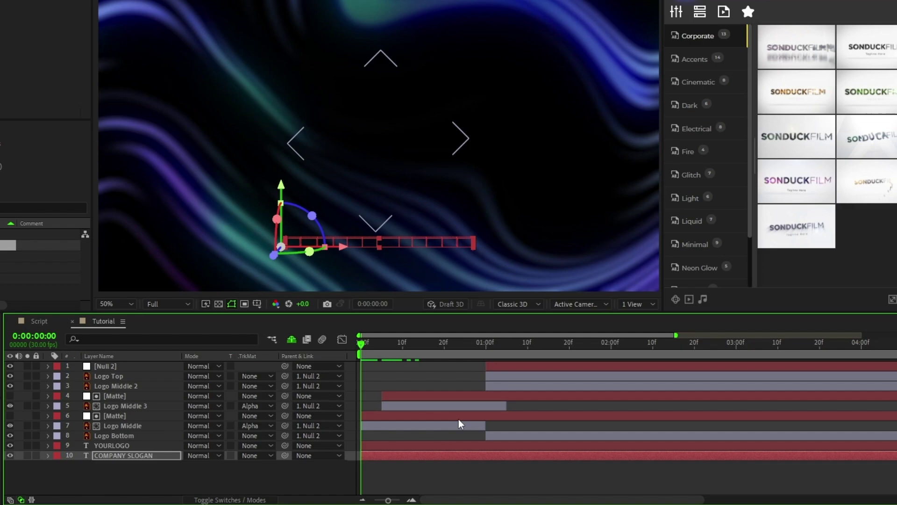
# - Start YOURLOGO at 0:00:01:10 and COMPANY SLOGAN slightly later
pyautogui.click(527, 344)
pyautogui.moveTo(382, 445); pyautogui.dragTo(597, 457)
pyautogui.click(568, 354)
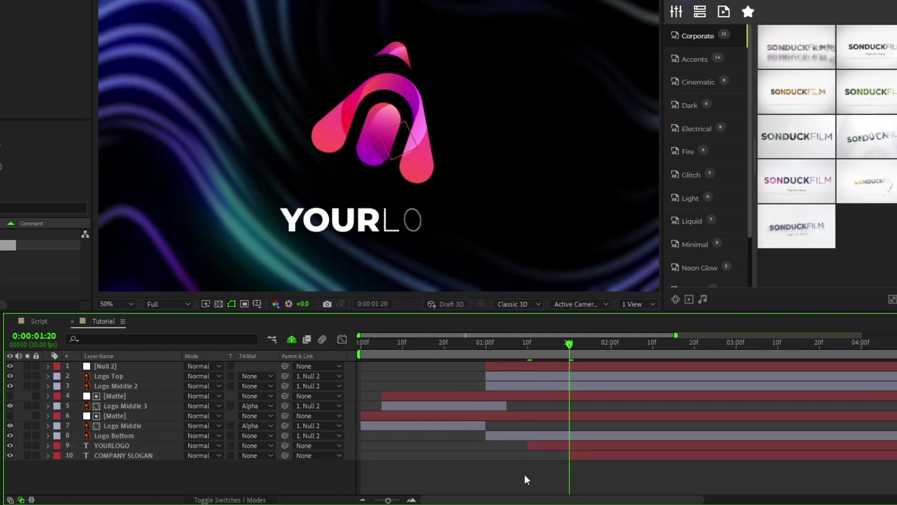